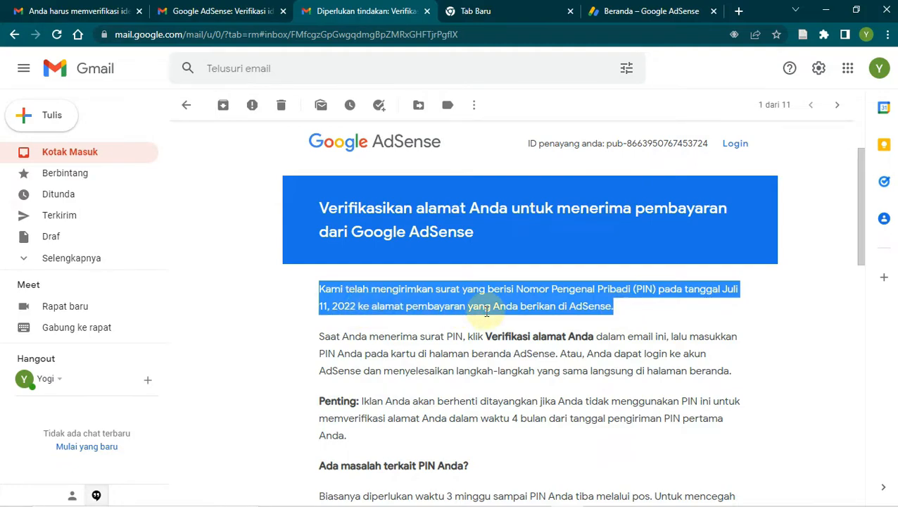
pyautogui.click(623, 312)
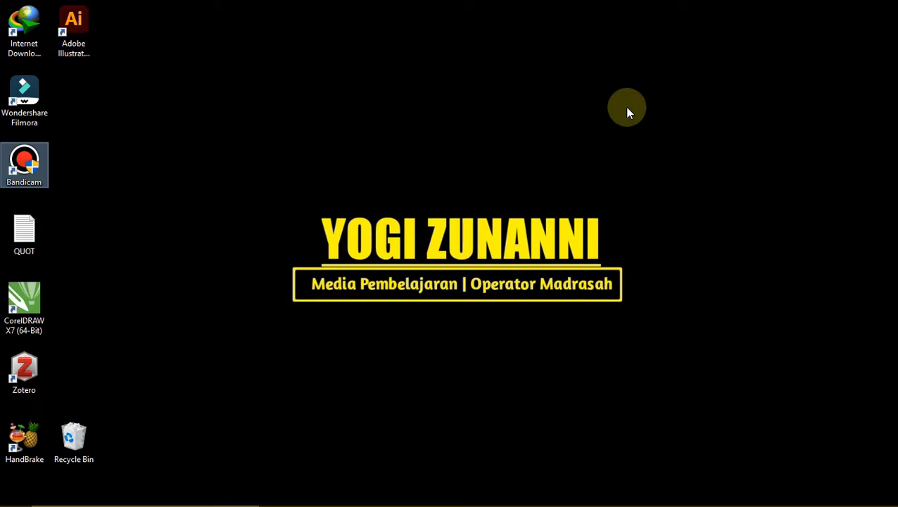
# Step: Switch to Chrome and examine the subject and sent date of the Google Payments identity verification email
pyautogui.moveTo(489, 504)
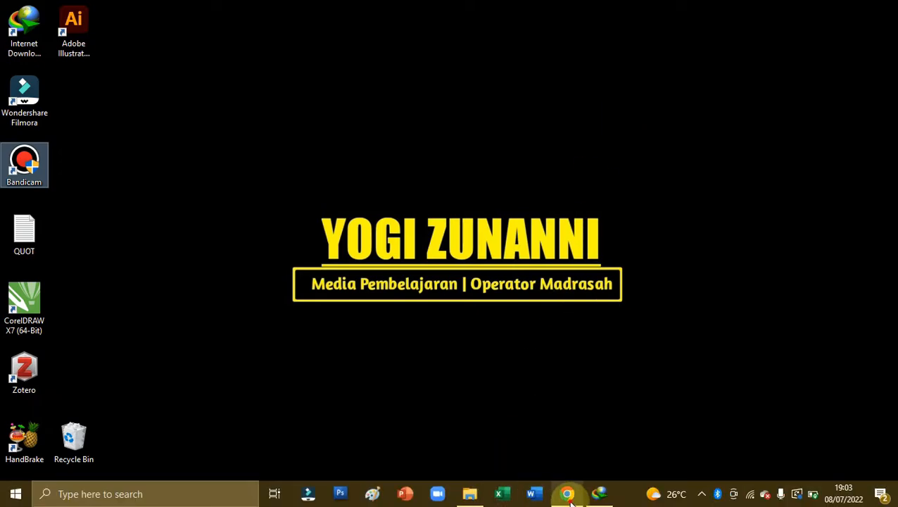
pyautogui.click(567, 494)
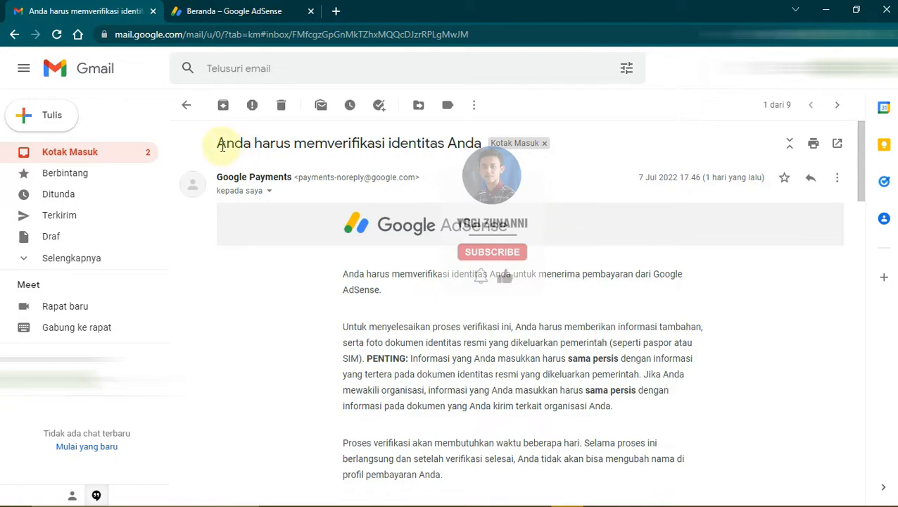
pyautogui.moveTo(217, 143); pyautogui.dragTo(483, 148)
pyautogui.click(593, 130)
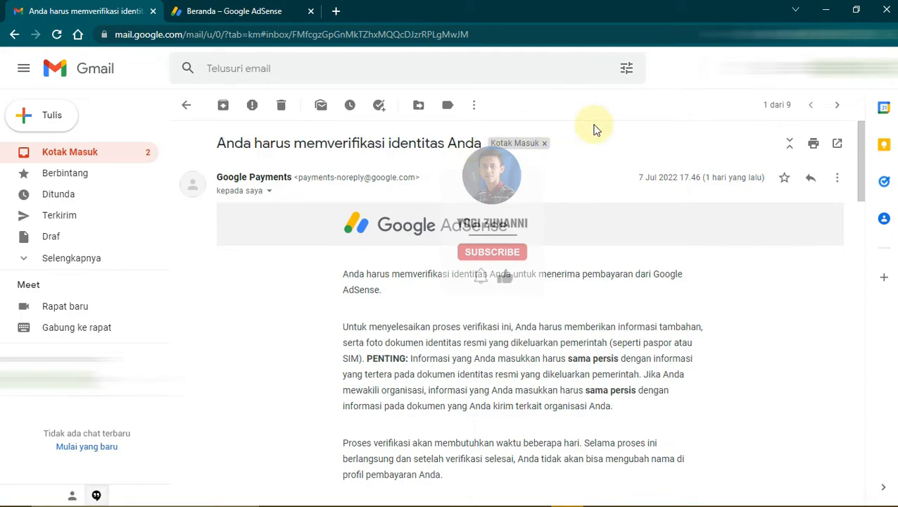
pyautogui.moveTo(640, 179); pyautogui.dragTo(701, 187)
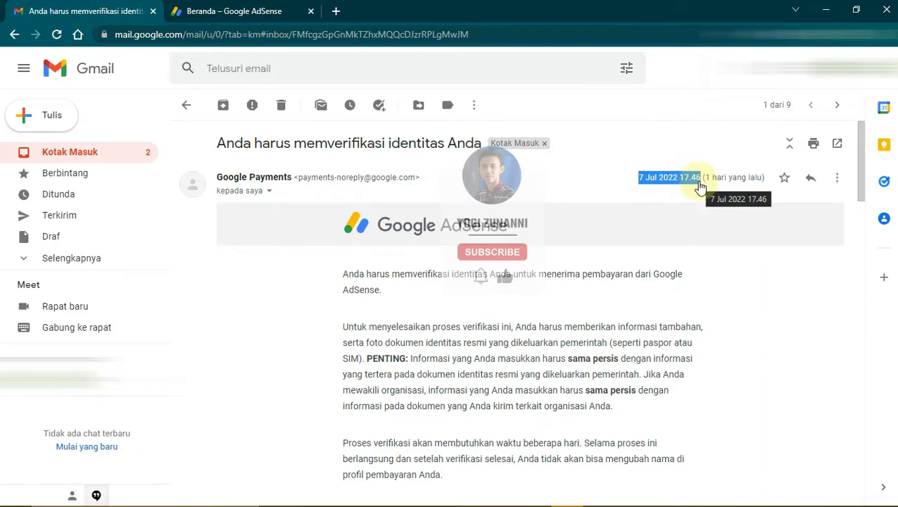
pyautogui.click(692, 126)
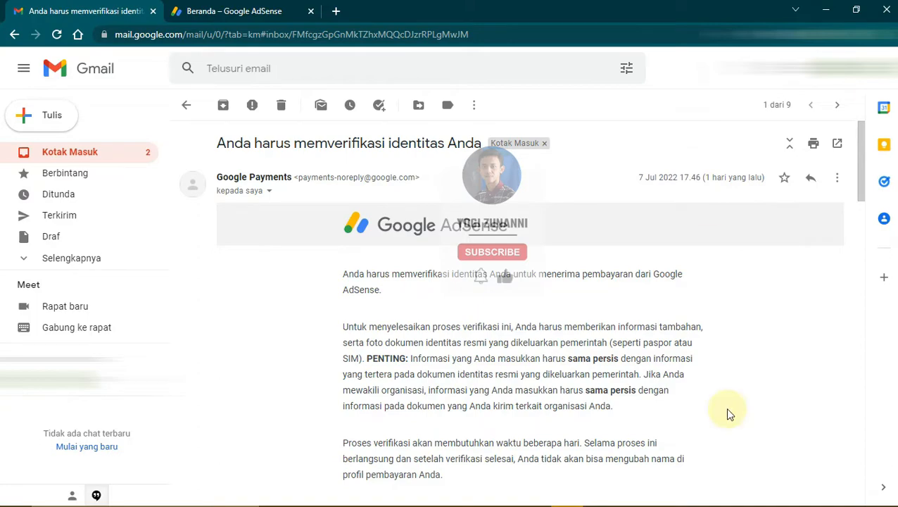
# Step: Read the email's opening paragraphs about the identity verification requirement and the information that must match the official document
pyautogui.moveTo(779, 491)
pyautogui.moveTo(833, 499)
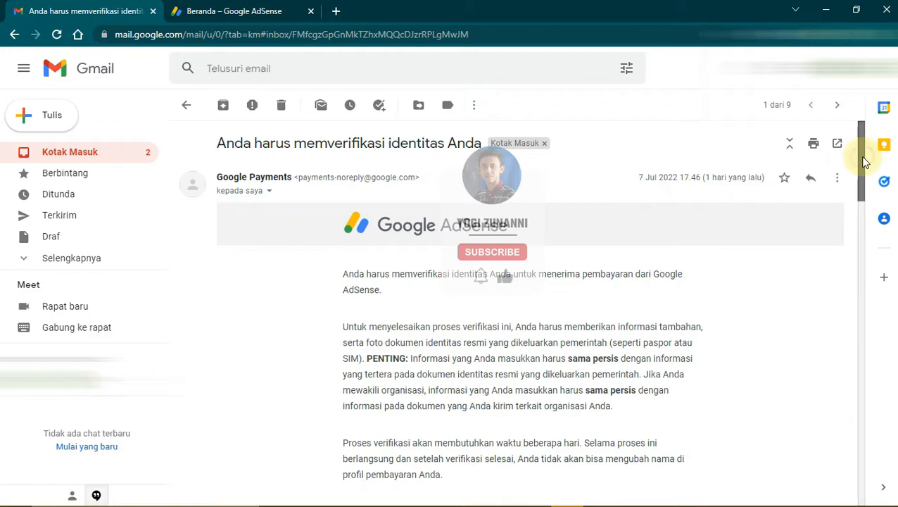
pyautogui.scroll(-1, 864, 165)
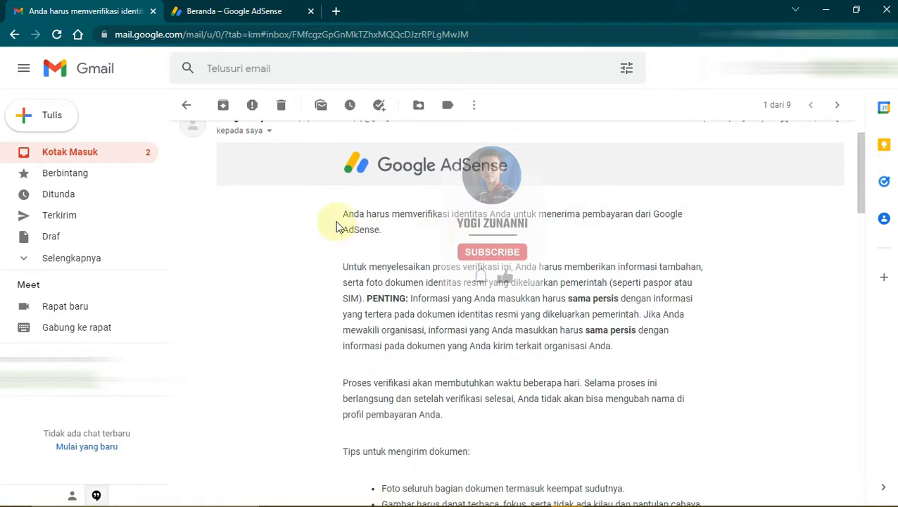
pyautogui.moveTo(342, 214); pyautogui.dragTo(480, 239)
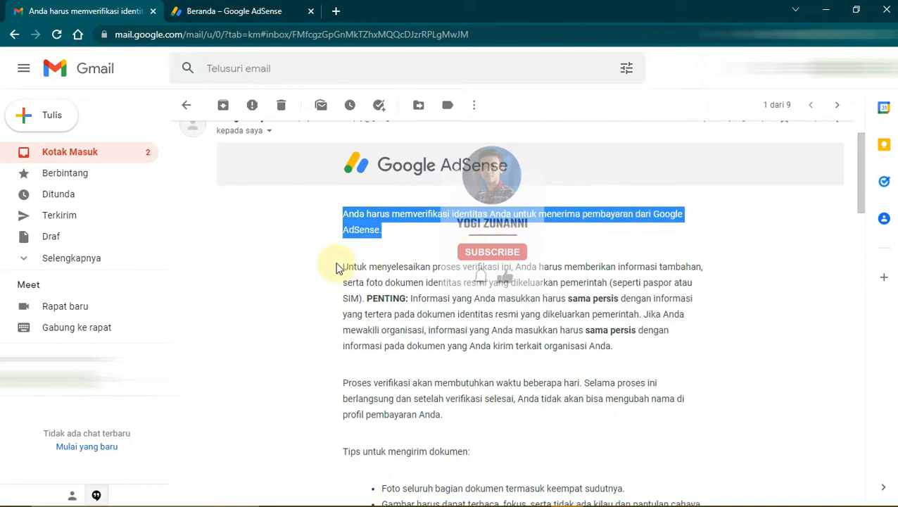
pyautogui.moveTo(338, 268); pyautogui.dragTo(590, 283)
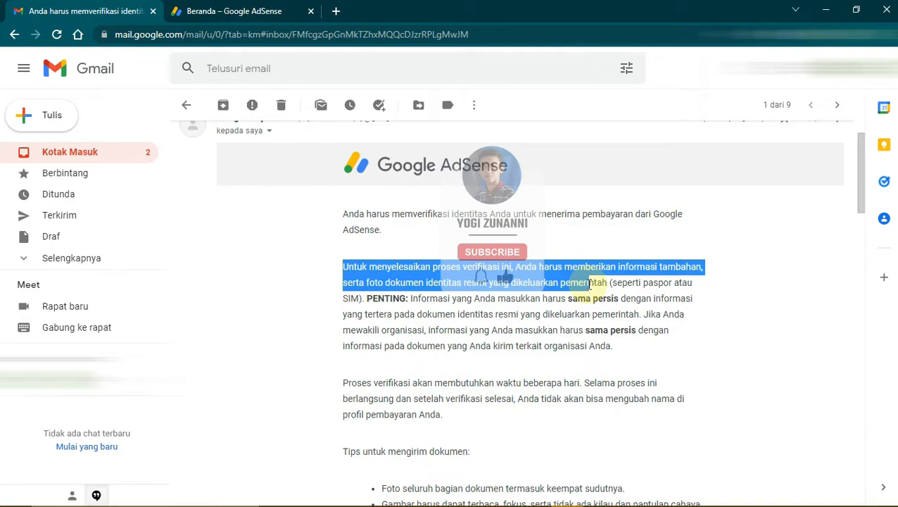
pyautogui.moveTo(590, 283); pyautogui.dragTo(654, 349)
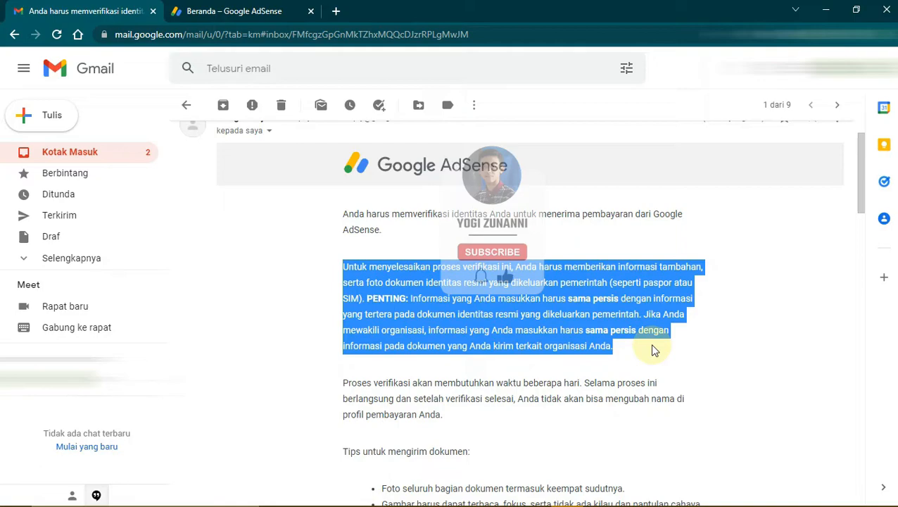
# Step: Read the email's list of tips for submitting documents, from photographing all four corners to uploading only what is requested
pyautogui.click(859, 192)
pyautogui.moveTo(858, 189); pyautogui.dragTo(814, 236)
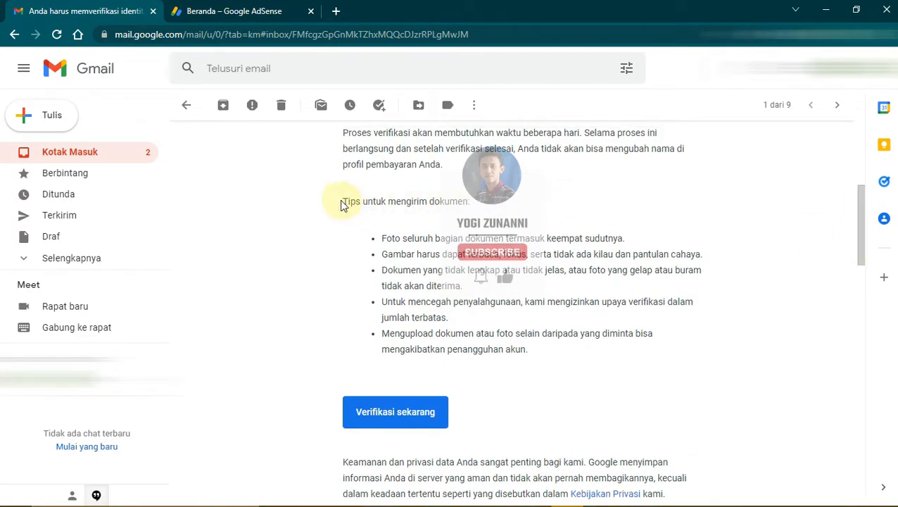
pyautogui.moveTo(343, 203); pyautogui.dragTo(459, 201)
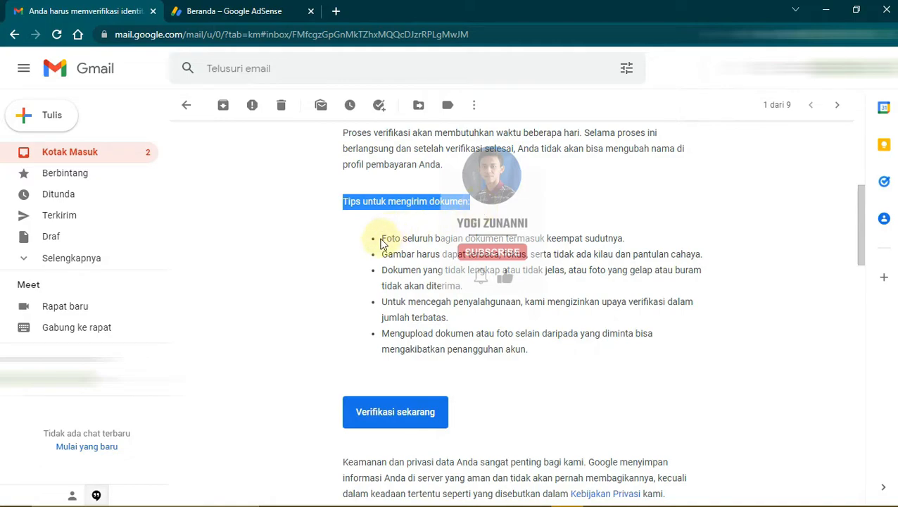
pyautogui.moveTo(378, 238); pyautogui.dragTo(628, 243)
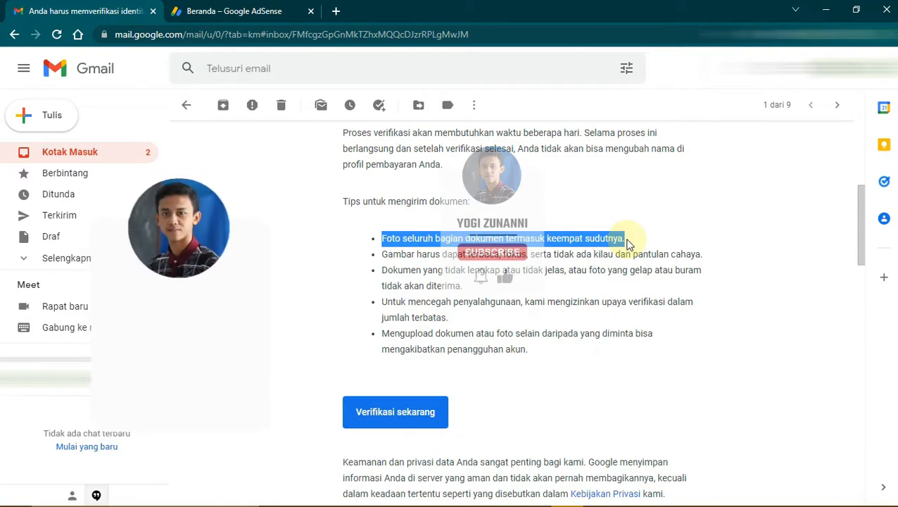
pyautogui.moveTo(374, 254); pyautogui.dragTo(704, 262)
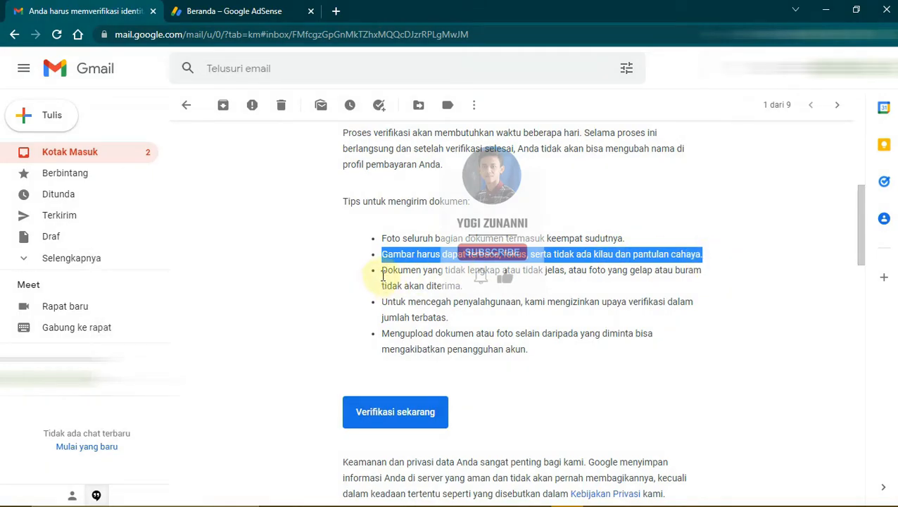
pyautogui.moveTo(381, 271); pyautogui.dragTo(476, 289)
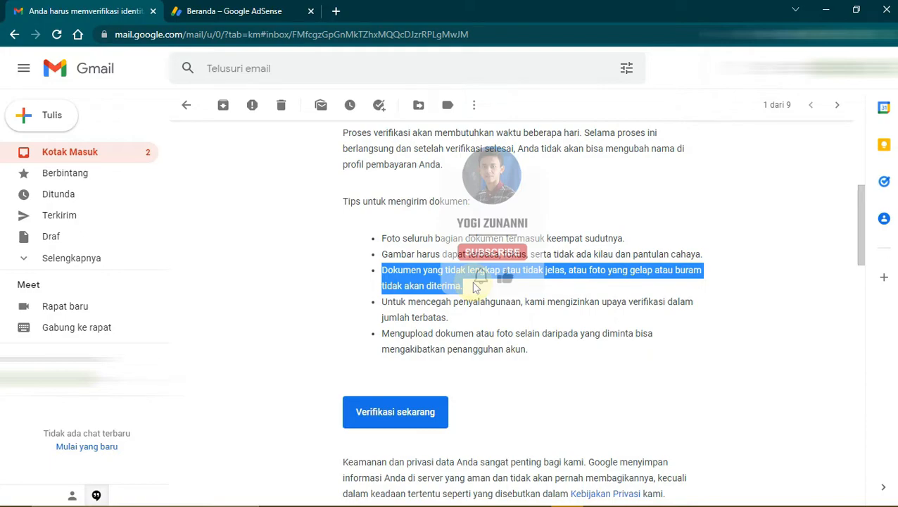
pyautogui.moveTo(380, 302); pyautogui.dragTo(456, 324)
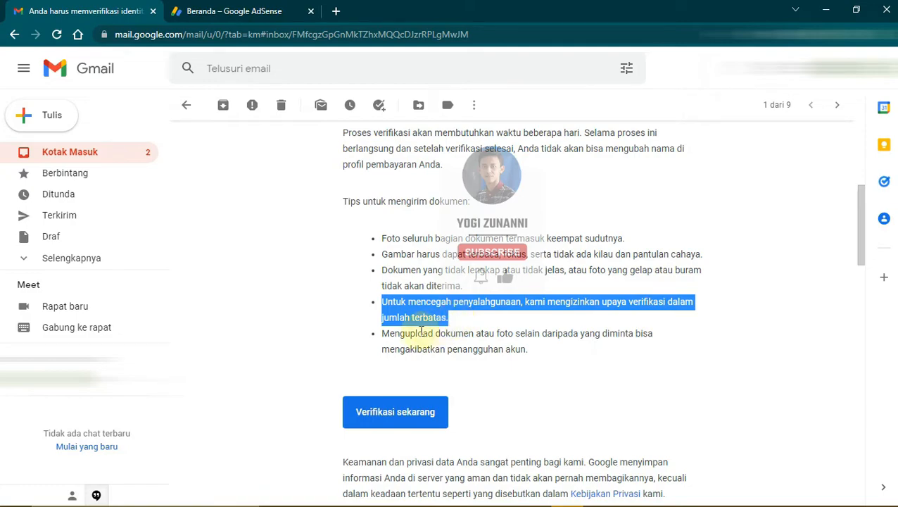
pyautogui.moveTo(381, 336); pyautogui.dragTo(542, 362)
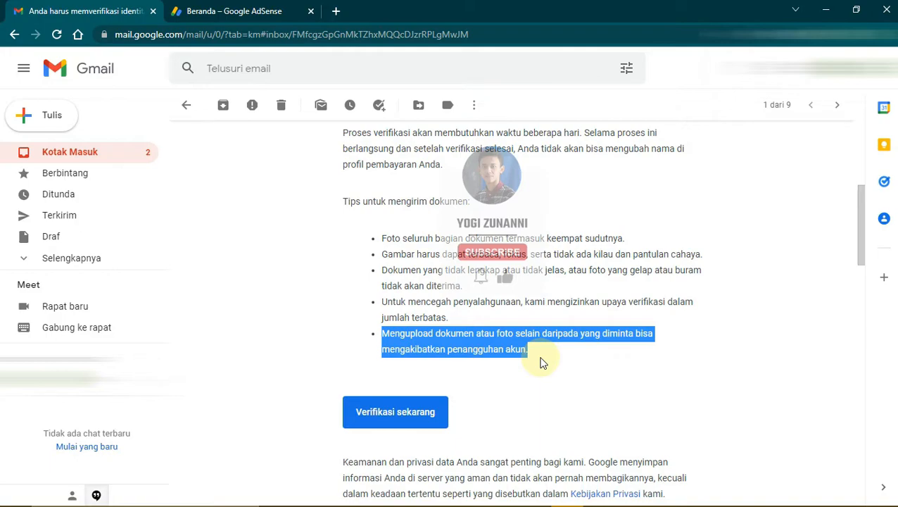
pyautogui.click(542, 363)
pyautogui.scroll(-1, 542, 362)
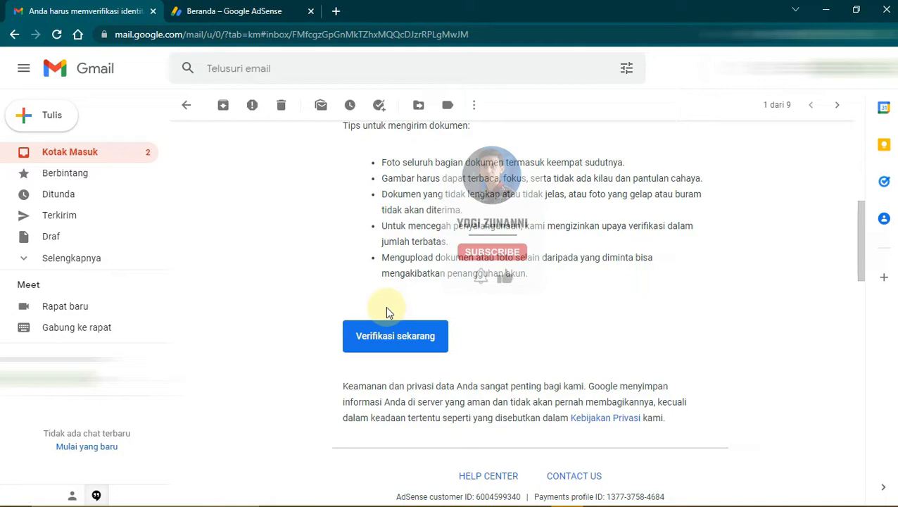
# Step: Switch to Google AdSense, read the payment alert on the home page, and open the Info pembayaran page
pyautogui.click(267, 8)
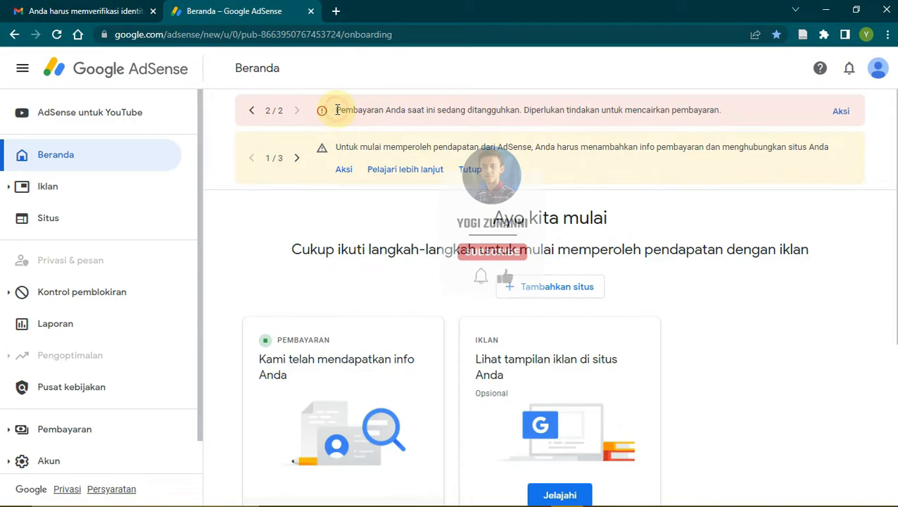
pyautogui.moveTo(336, 110); pyautogui.dragTo(718, 109)
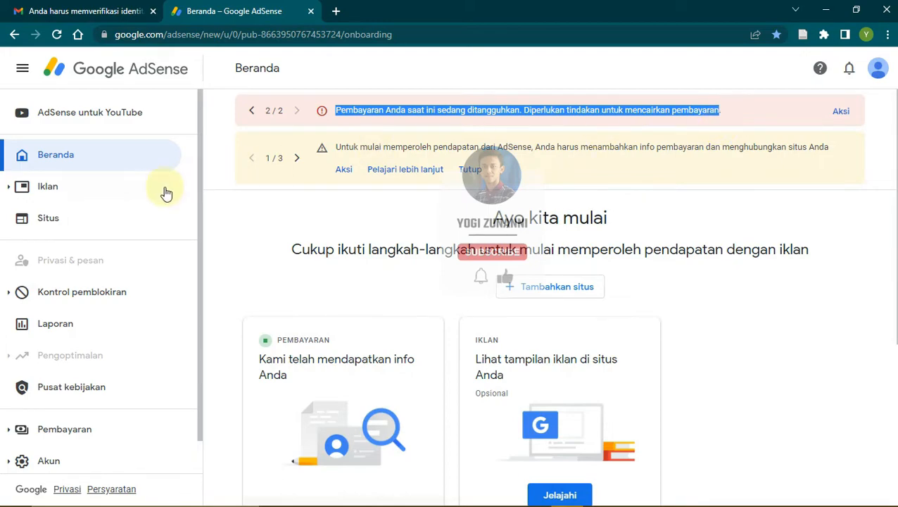
pyautogui.scroll(-1, 201, 190)
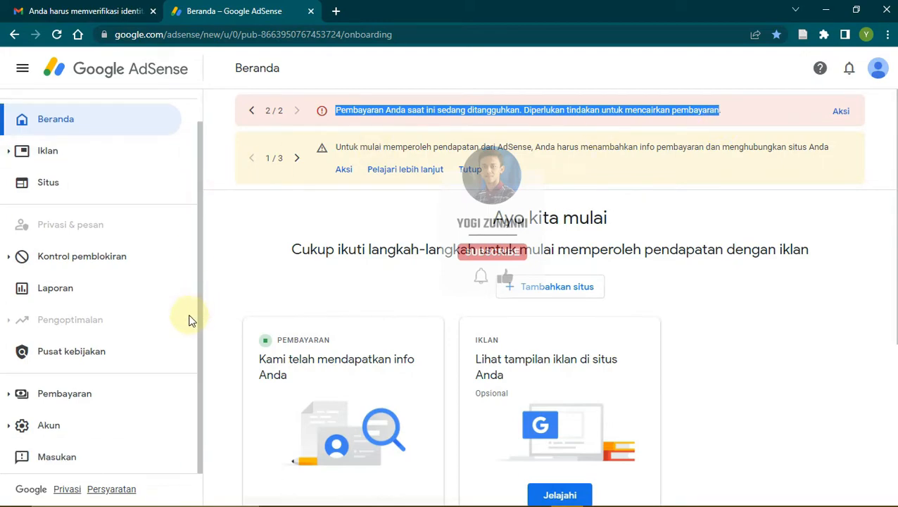
pyautogui.click(86, 395)
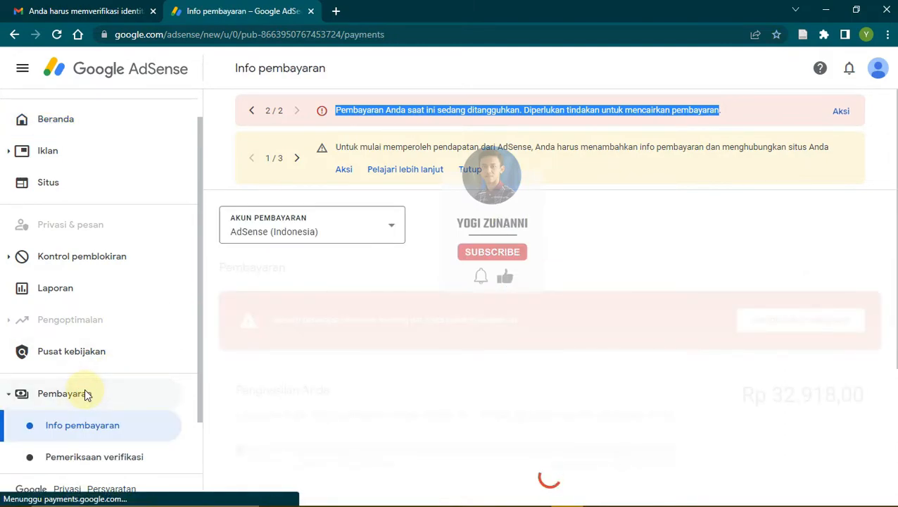
pyautogui.scroll(-2, 469, 130)
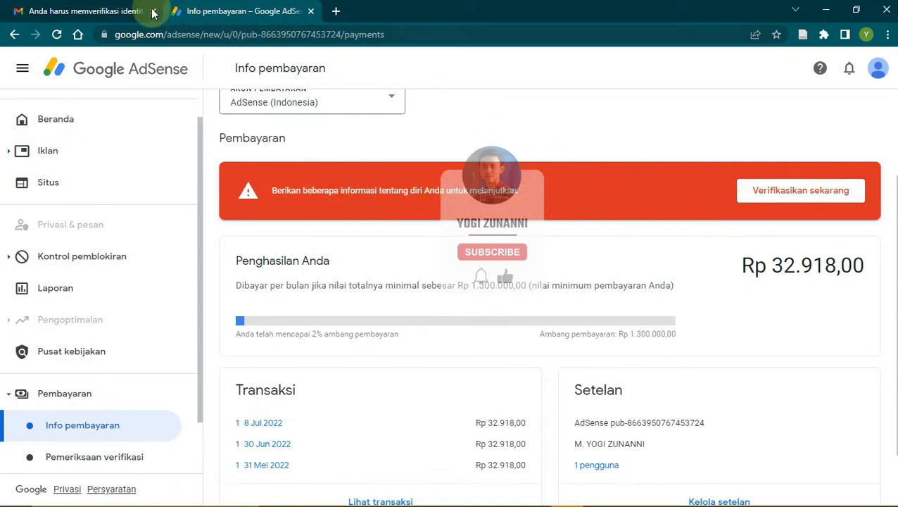
# Step: Compare the verification email with the AdSense payment info page, and examine the end of the email
pyautogui.click(89, 8)
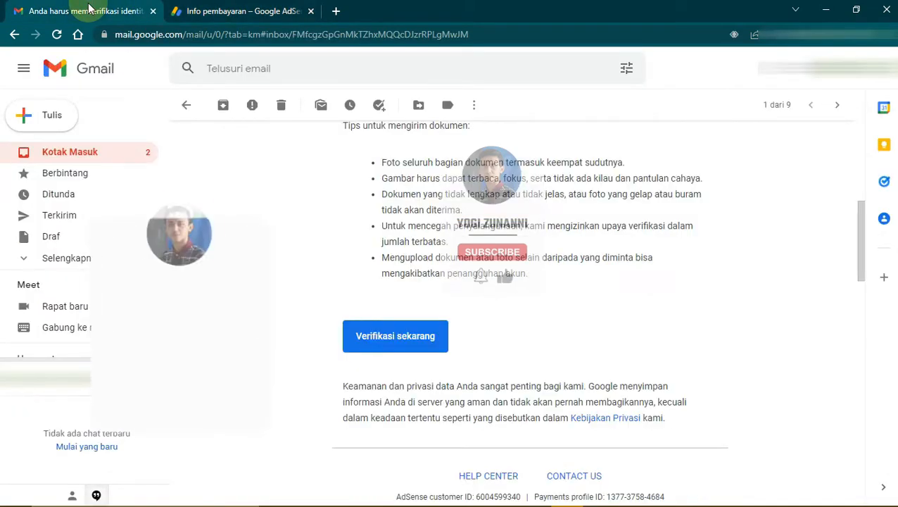
pyautogui.click(213, 8)
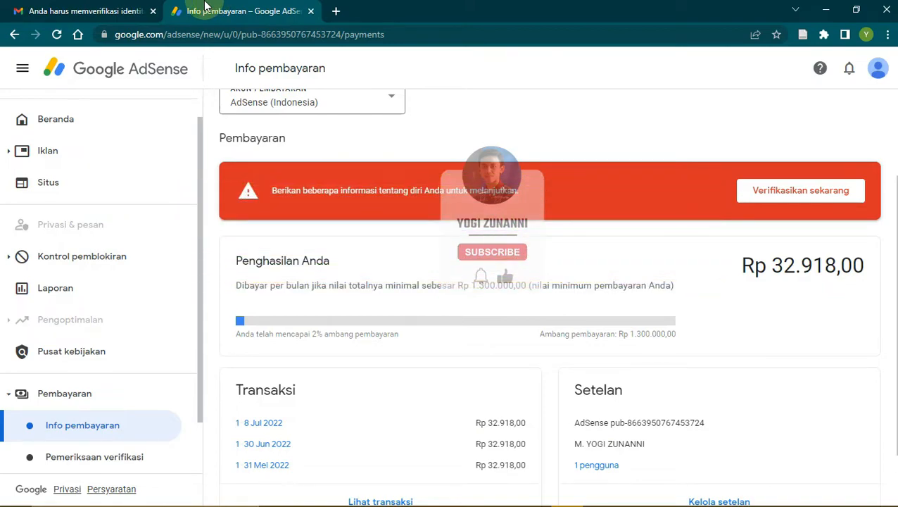
pyautogui.click(113, 10)
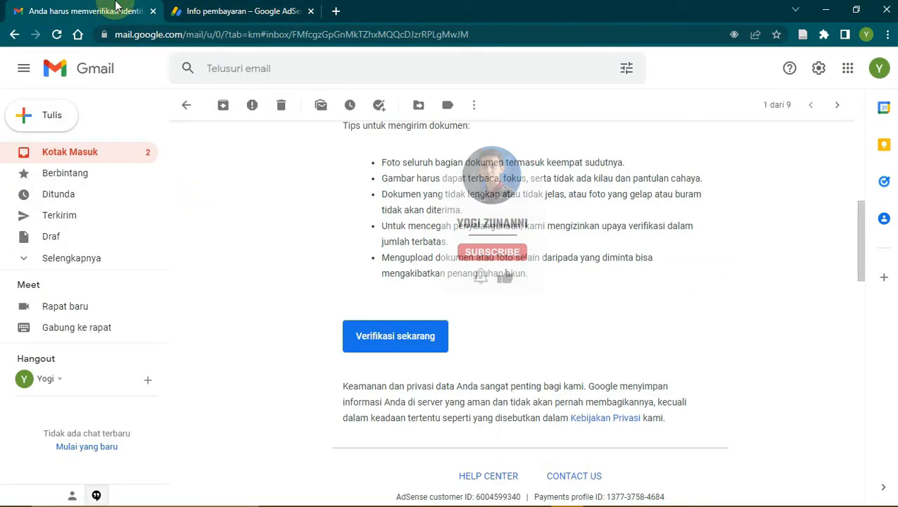
pyautogui.click(210, 5)
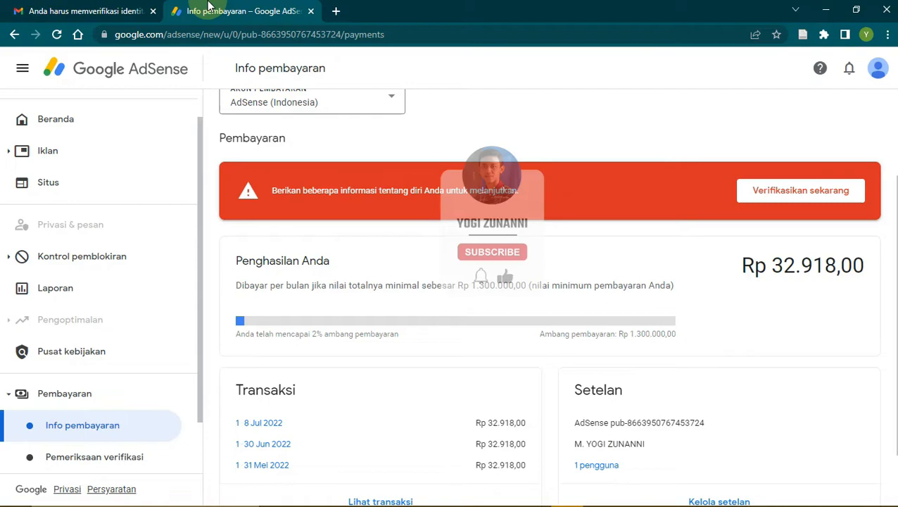
pyautogui.click(85, 9)
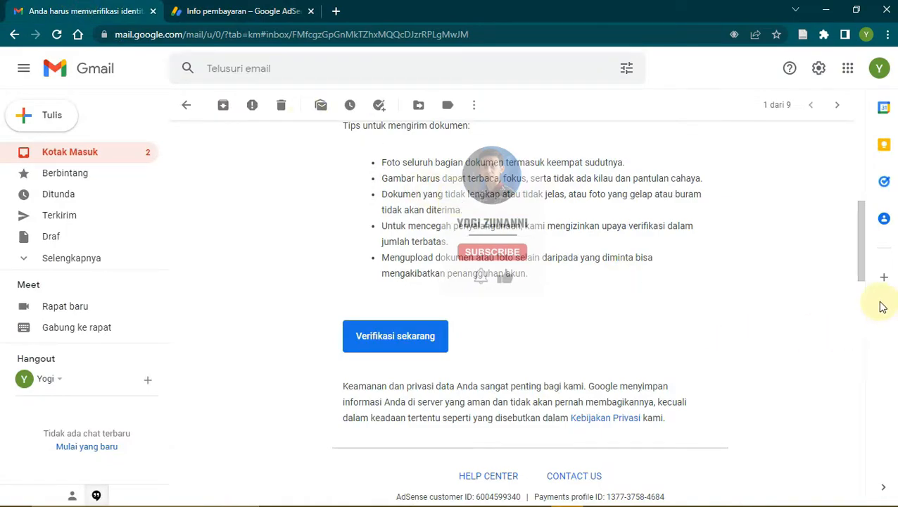
pyautogui.moveTo(864, 255); pyautogui.dragTo(838, 240)
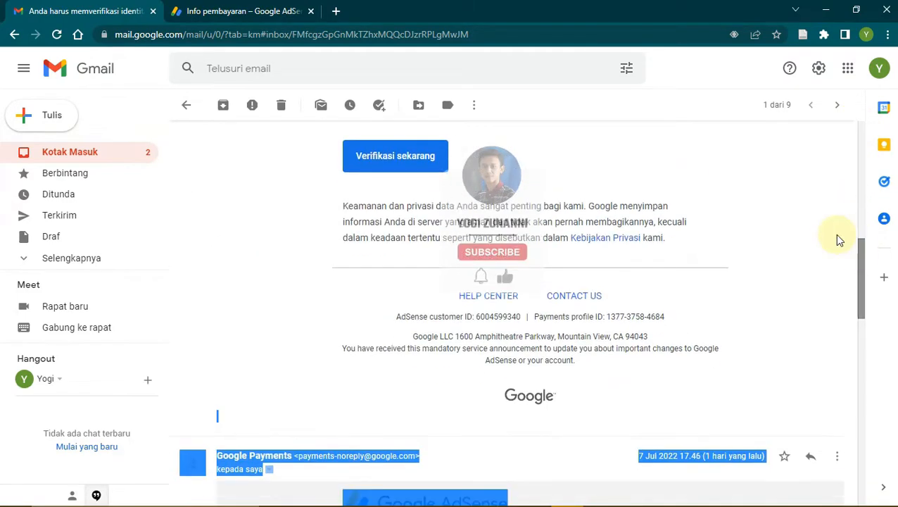
# Step: Check the earnings amount on the AdSense payment info page and return to the verification email in Gmail
pyautogui.click(266, 12)
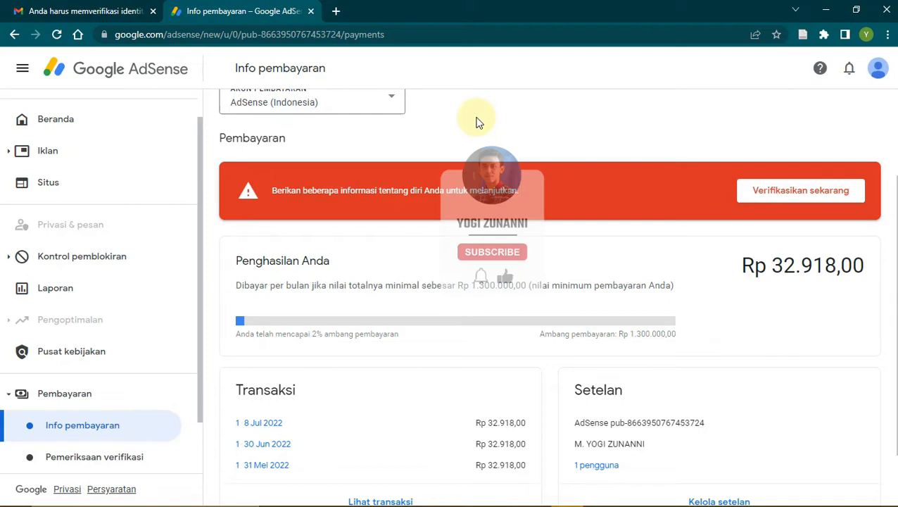
pyautogui.moveTo(772, 263); pyautogui.dragTo(792, 264)
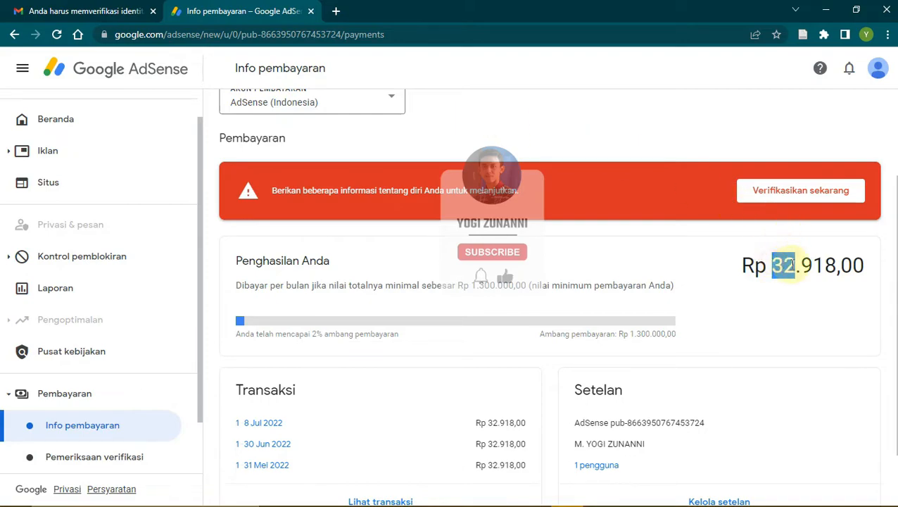
pyautogui.click(561, 117)
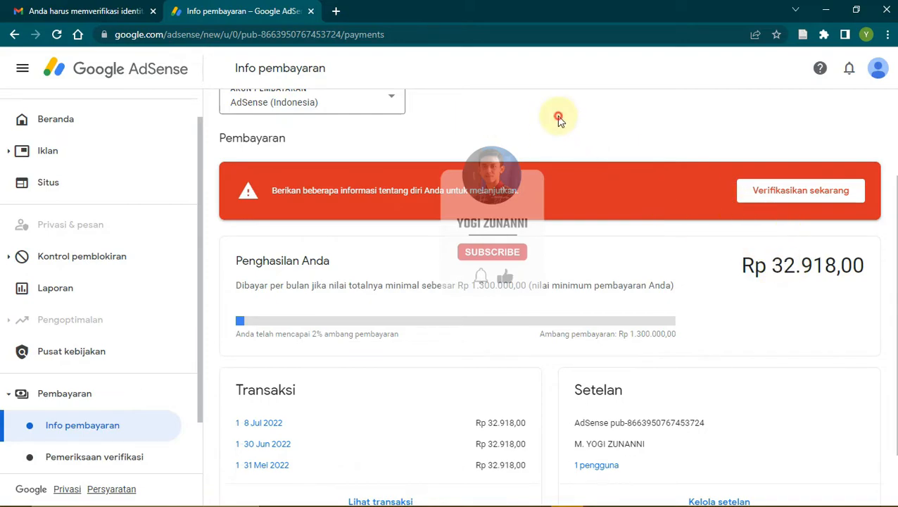
pyautogui.click(77, 6)
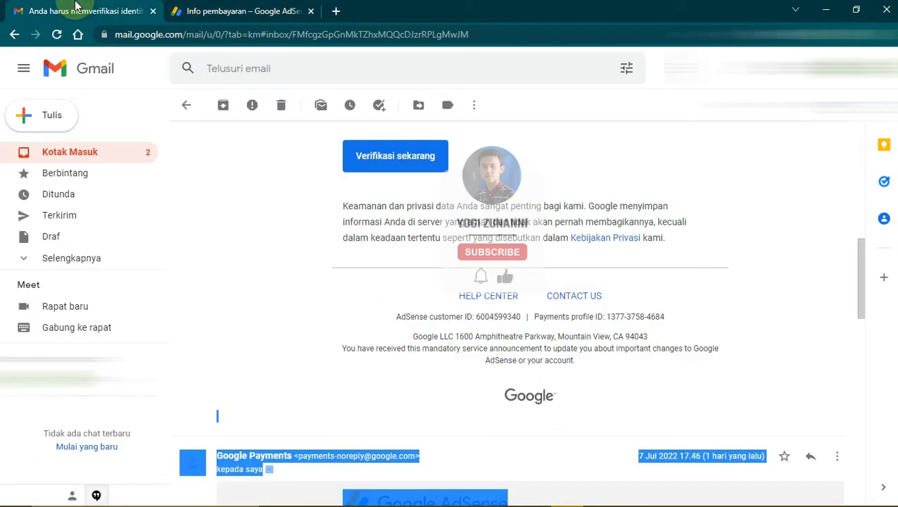
pyautogui.click(459, 218)
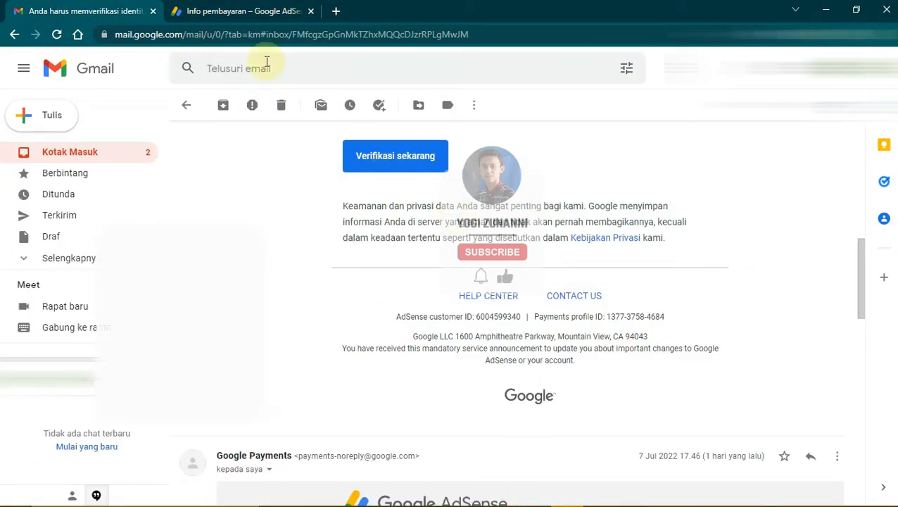
# Step: Switch to AdSense, open the identity verification from the payment alert, review the accepted ID documents, and start the verification
pyautogui.click(227, 7)
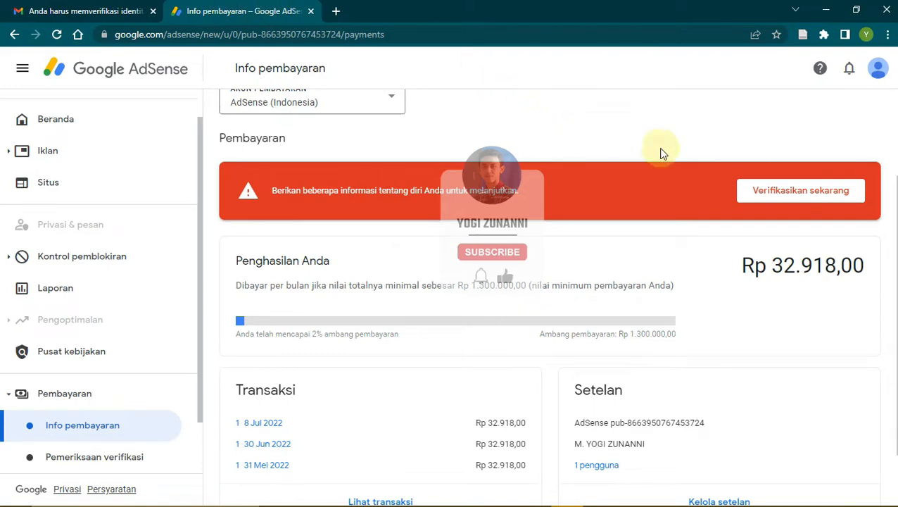
pyautogui.click(794, 194)
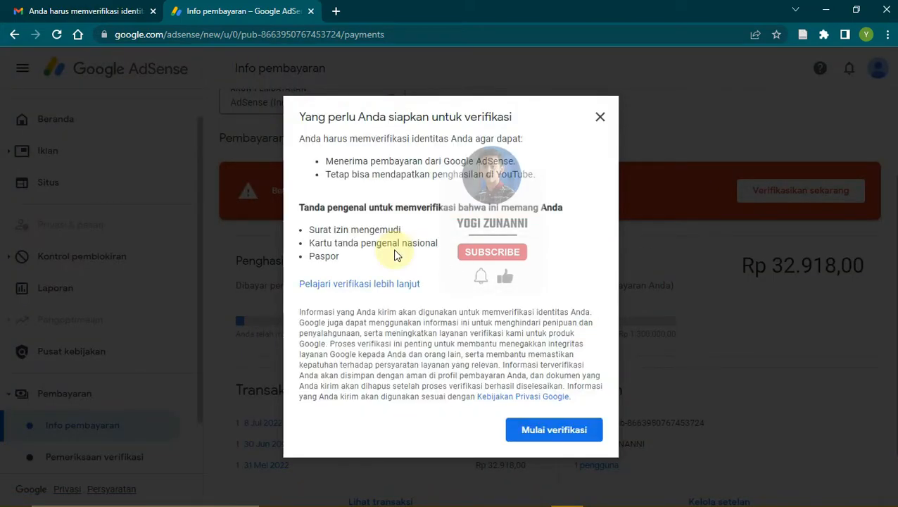
pyautogui.moveTo(300, 207); pyautogui.dragTo(528, 220)
pyautogui.click(527, 221)
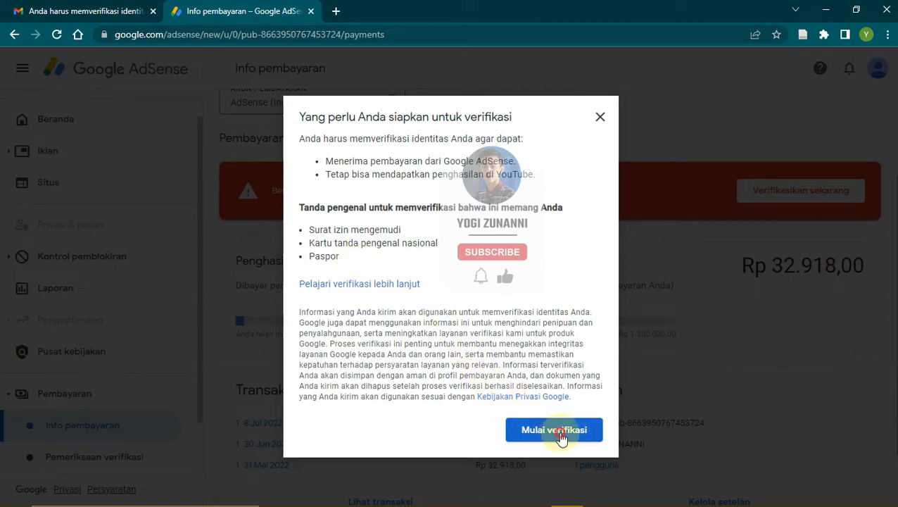
pyautogui.click(561, 434)
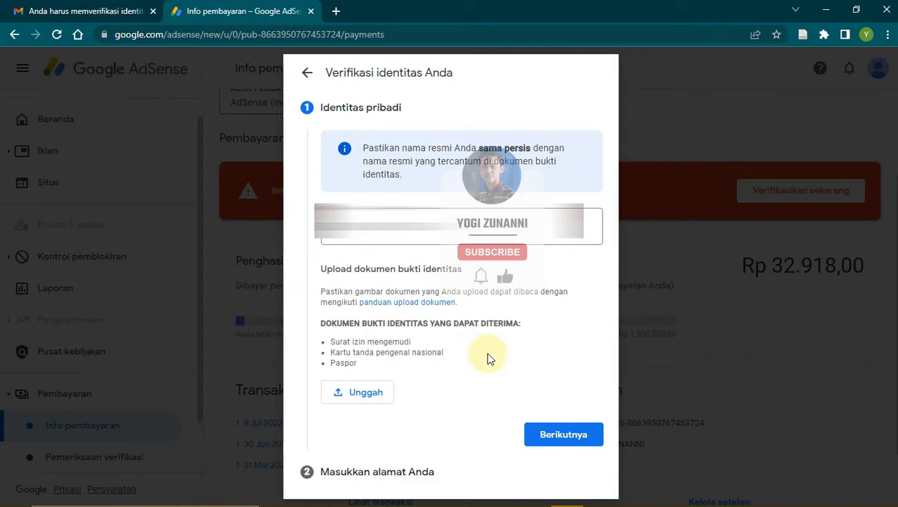
# Step: Upload KTP,.jpg as the identity document, continue to the address section, and submit the verification form
pyautogui.click(368, 396)
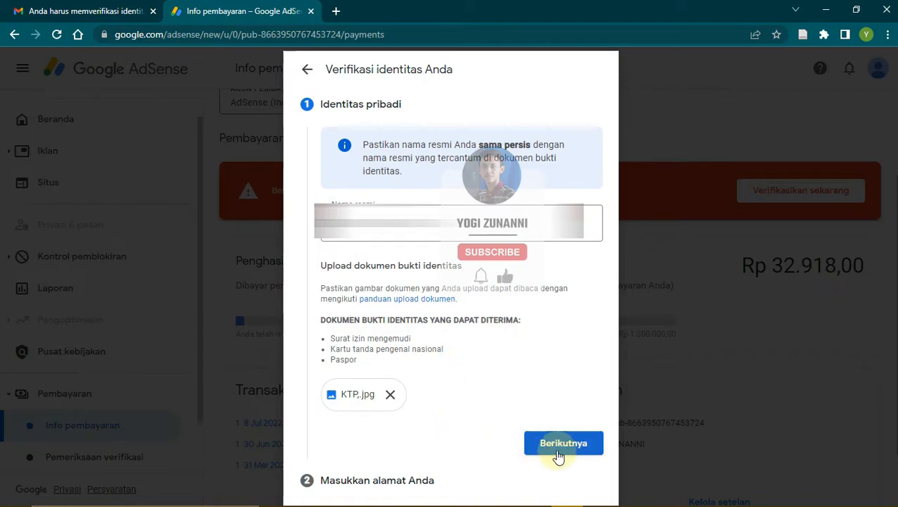
pyautogui.click(569, 449)
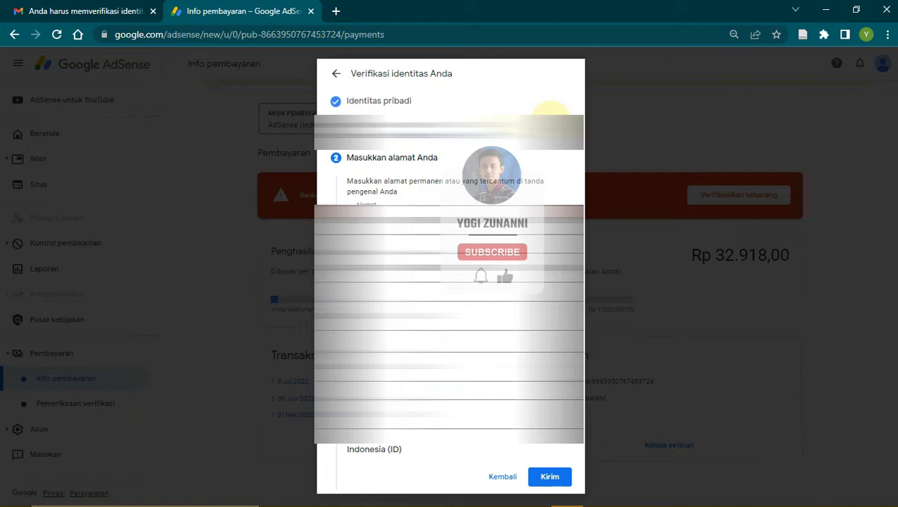
pyautogui.click(553, 477)
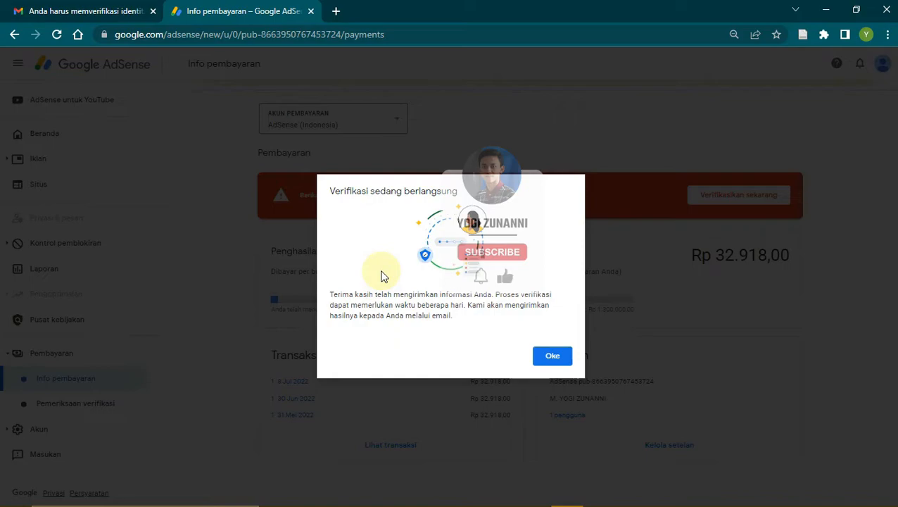
# Step: Read the notice about verification processing time and how the result is delivered, and acknowledge it
pyautogui.click(333, 192)
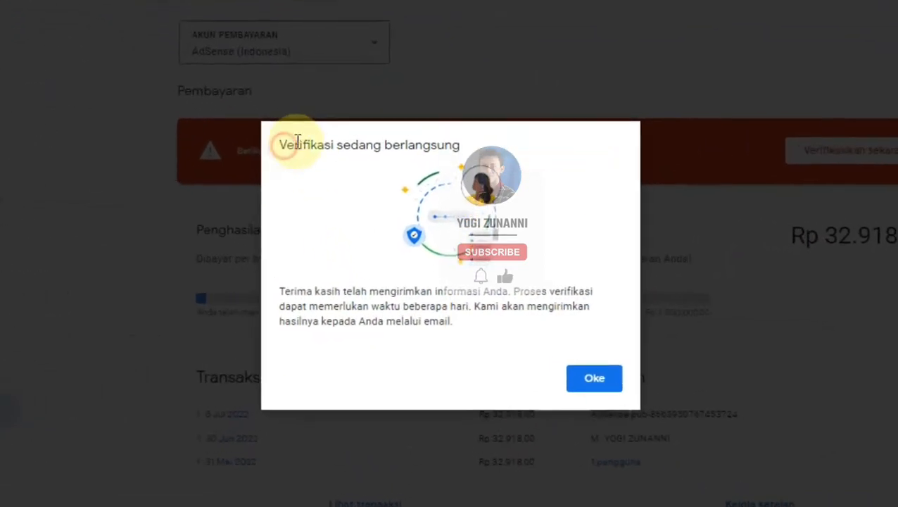
pyautogui.moveTo(297, 140); pyautogui.dragTo(461, 144)
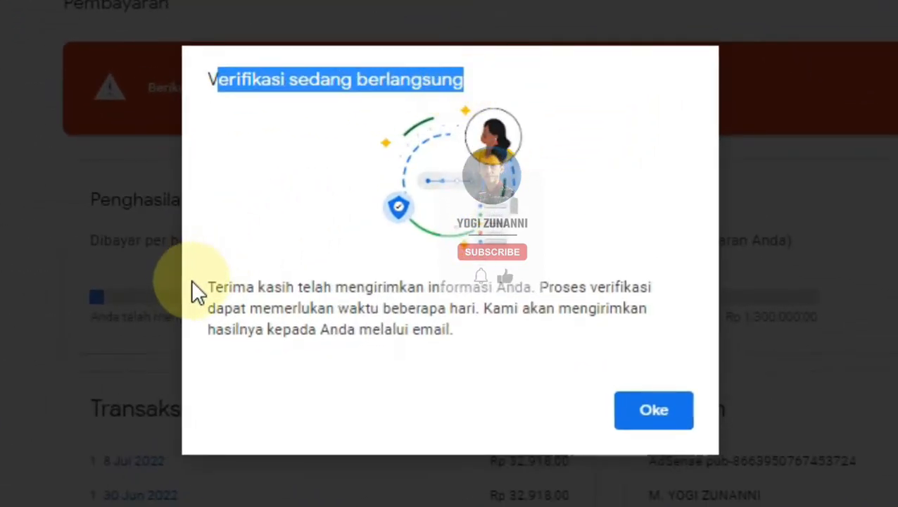
pyautogui.moveTo(204, 286); pyautogui.dragTo(456, 336)
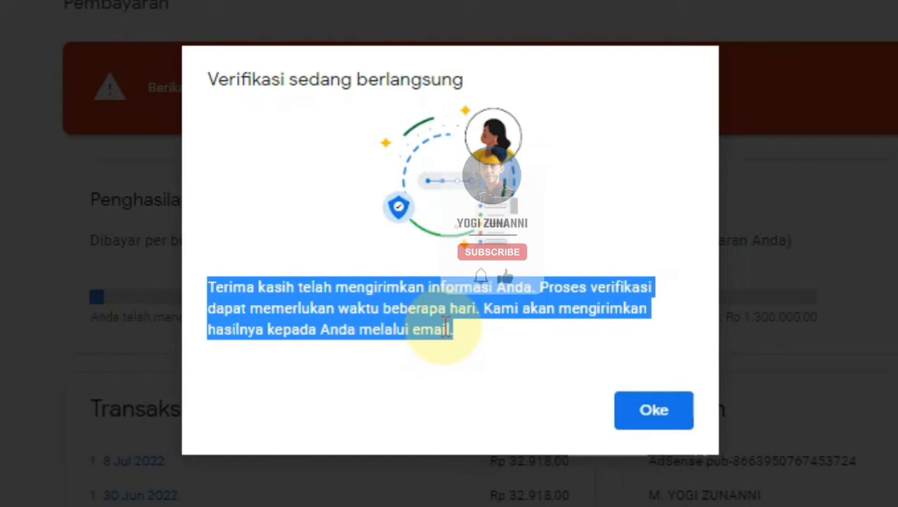
pyautogui.click(411, 330)
pyautogui.moveTo(414, 330); pyautogui.dragTo(463, 340)
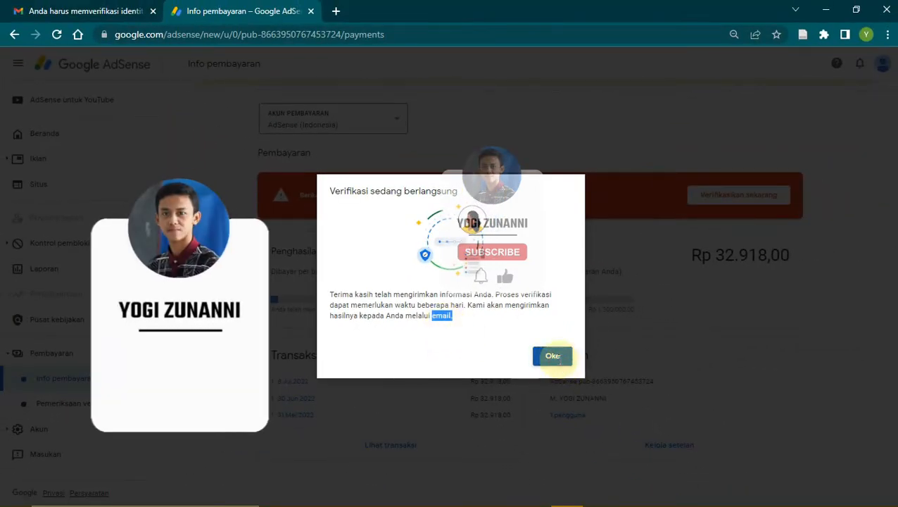
pyautogui.click(556, 357)
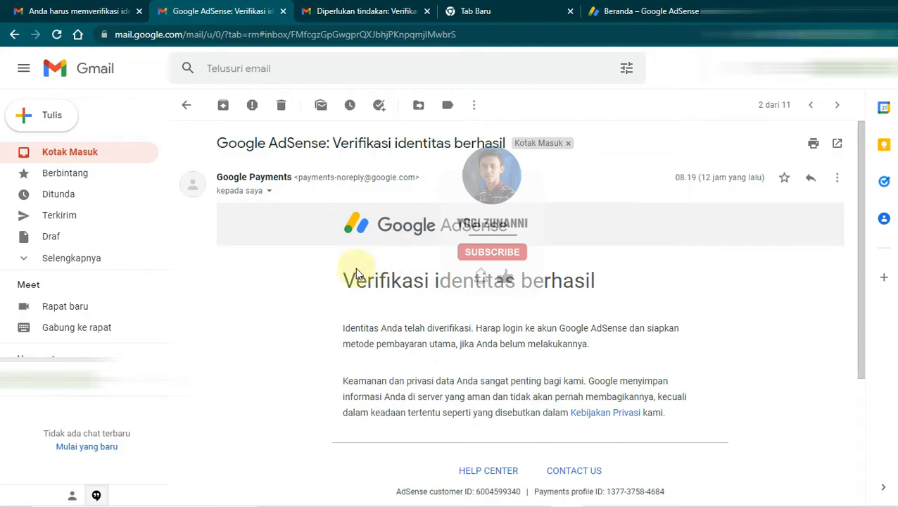
# Step: Read the heading of the Google AdSense identity verification result email and check its date in the message details
pyautogui.doubleClick(339, 278)
pyautogui.click(343, 280)
pyautogui.moveTo(345, 282); pyautogui.dragTo(622, 284)
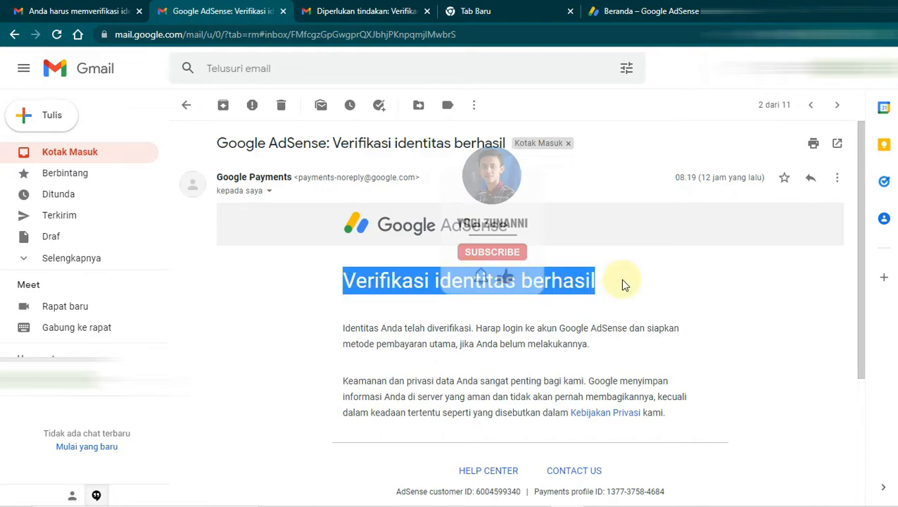
pyautogui.click(622, 285)
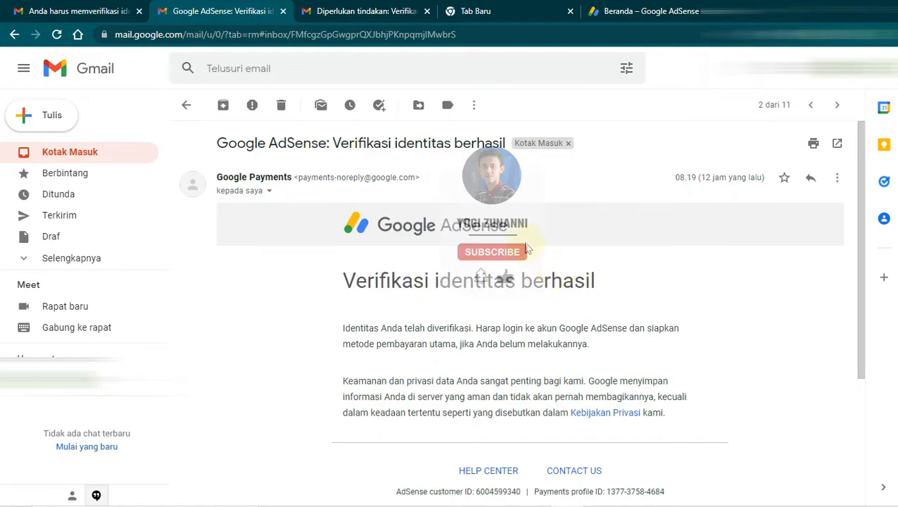
pyautogui.click(267, 193)
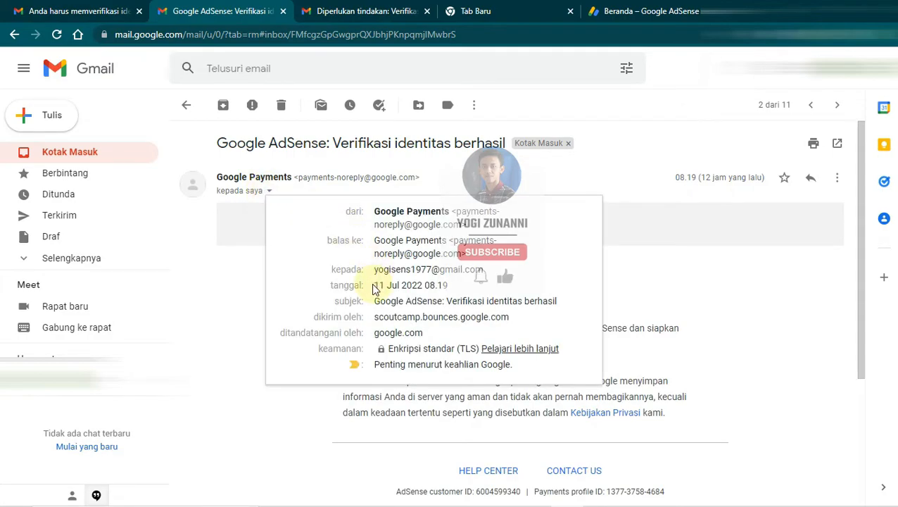
pyautogui.moveTo(374, 288); pyautogui.dragTo(456, 291)
pyautogui.click(594, 117)
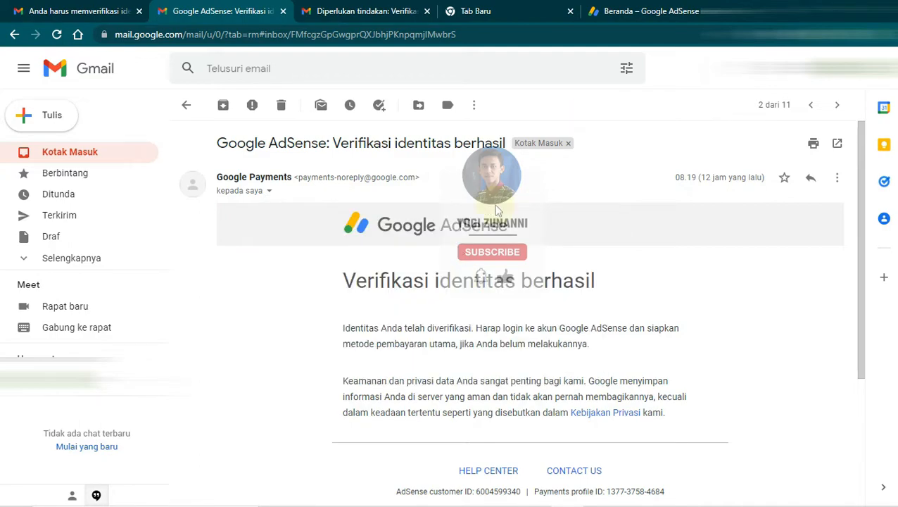
pyautogui.moveTo(344, 275); pyautogui.dragTo(605, 280)
pyautogui.click(569, 281)
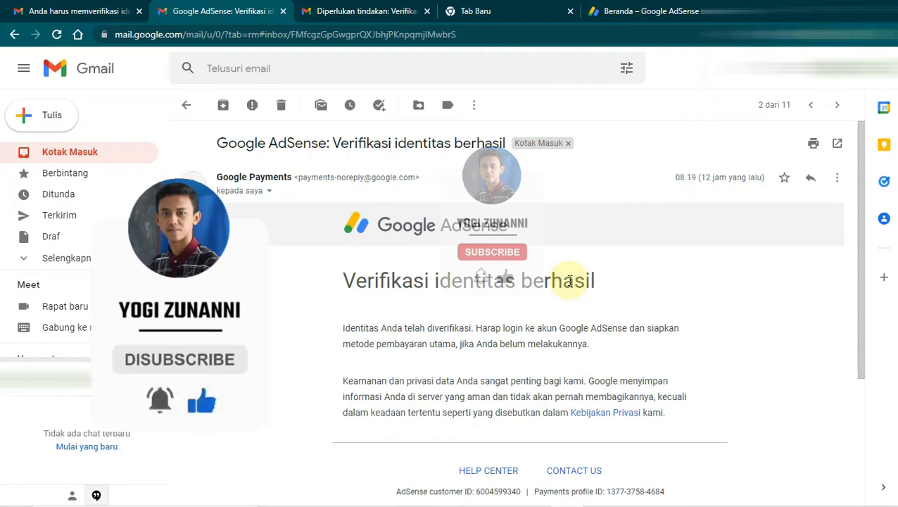
# Step: Switch to the AdSense payment address verification email and read its subject and the paragraph about the mailed PIN
pyautogui.hotkey('ctrl', 'Tab')
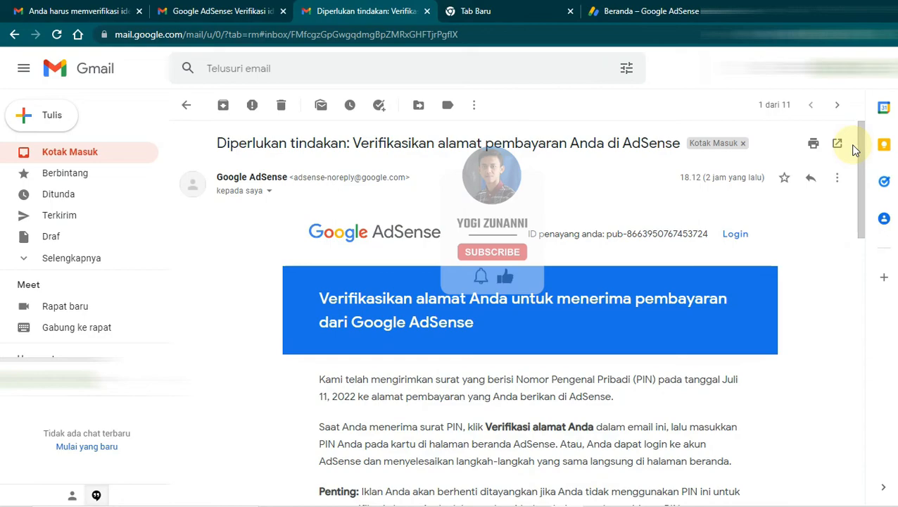
pyautogui.moveTo(352, 143); pyautogui.dragTo(682, 161)
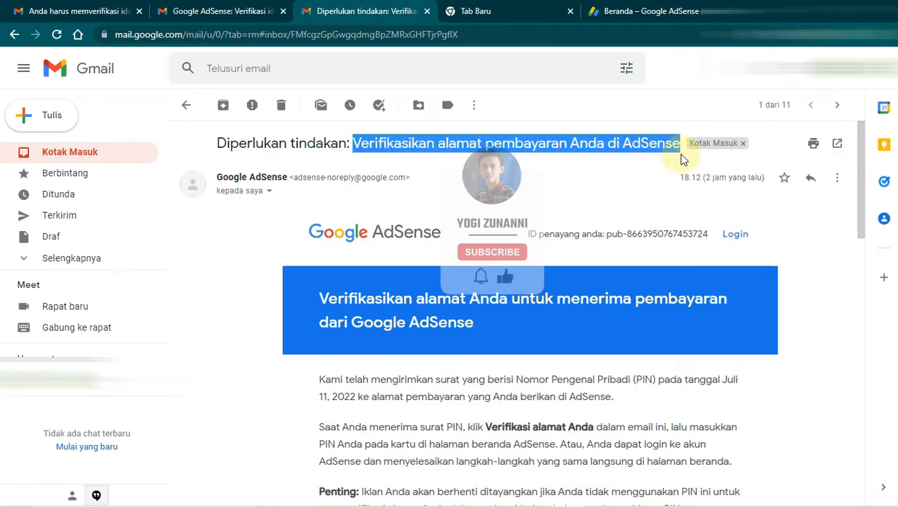
pyautogui.scroll(-2, 866, 241)
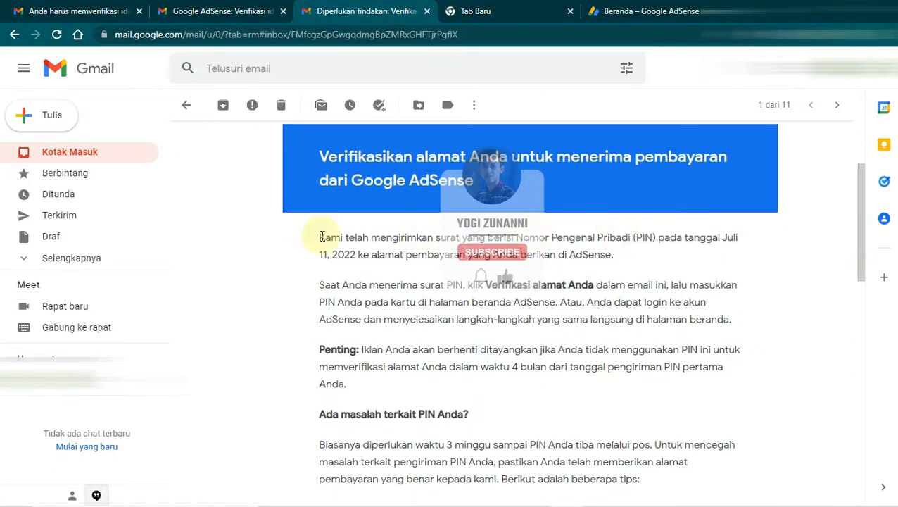
pyautogui.scroll(2, 865, 144)
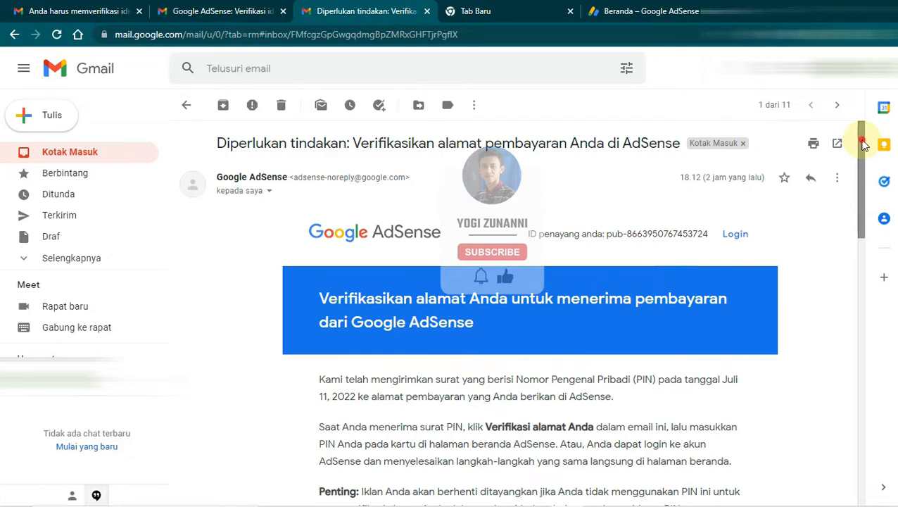
pyautogui.scroll(-1, 865, 144)
pyautogui.moveTo(311, 287); pyautogui.dragTo(621, 314)
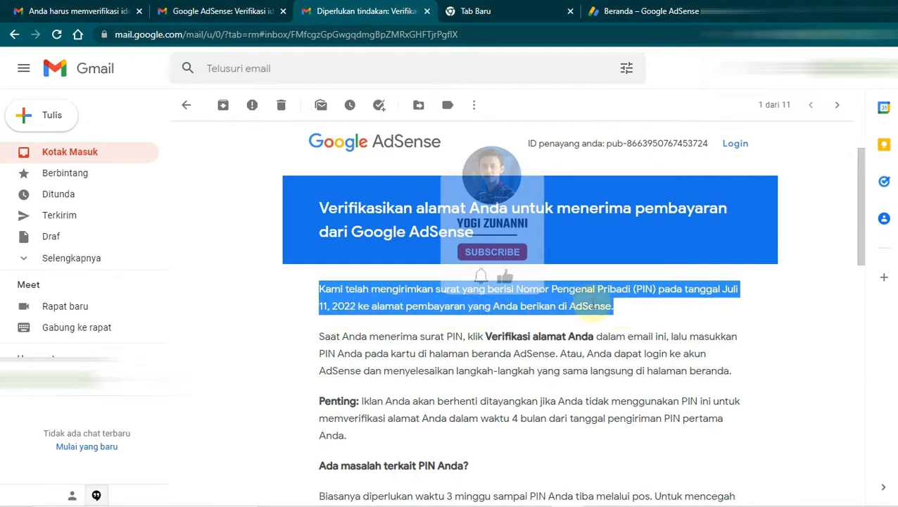
pyautogui.click(622, 308)
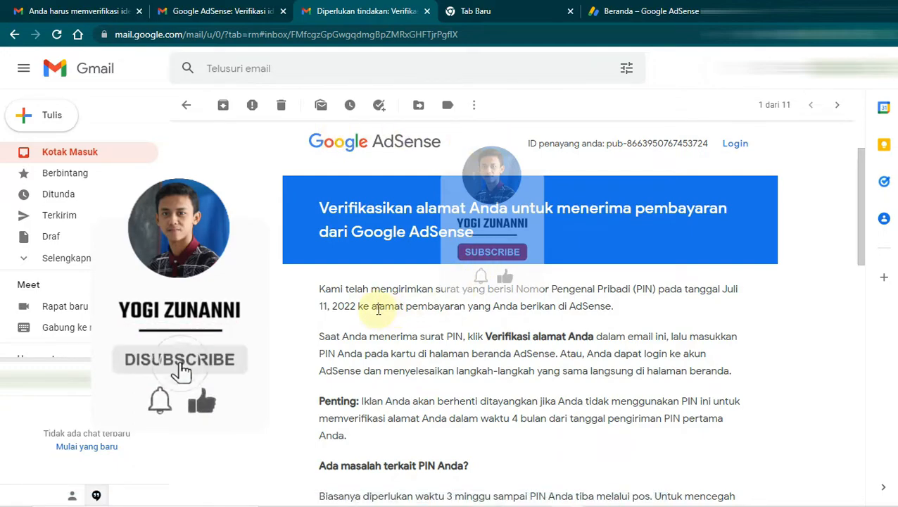
# Step: Look through the email down to its Verifikasikan Alamat Anda link, and read the Penting note about the PIN deadline
pyautogui.moveTo(862, 212); pyautogui.dragTo(864, 224)
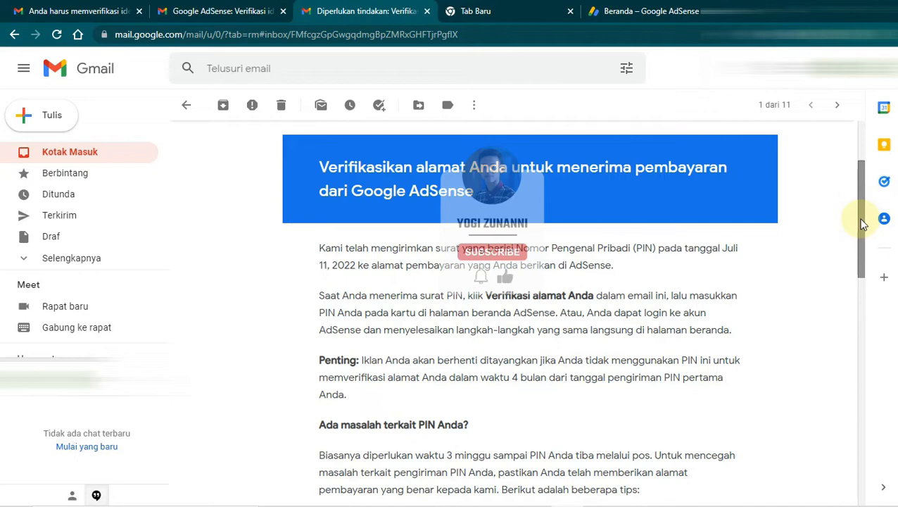
pyautogui.click(861, 220)
pyautogui.moveTo(862, 223); pyautogui.dragTo(863, 376)
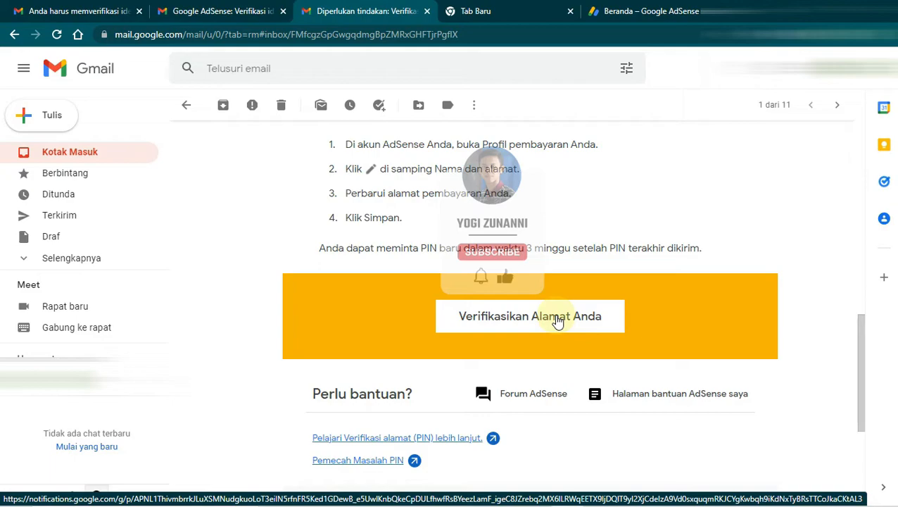
pyautogui.scroll(5, 556, 321)
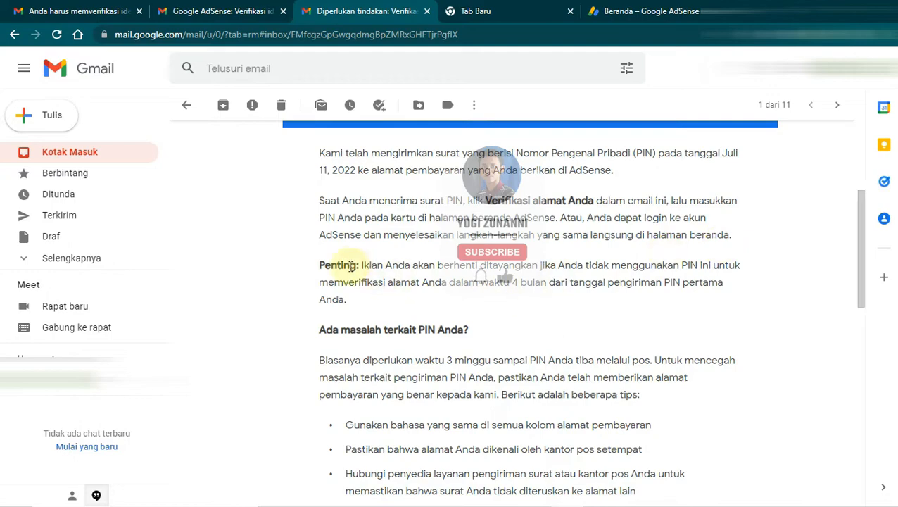
pyautogui.moveTo(363, 267); pyautogui.dragTo(462, 299)
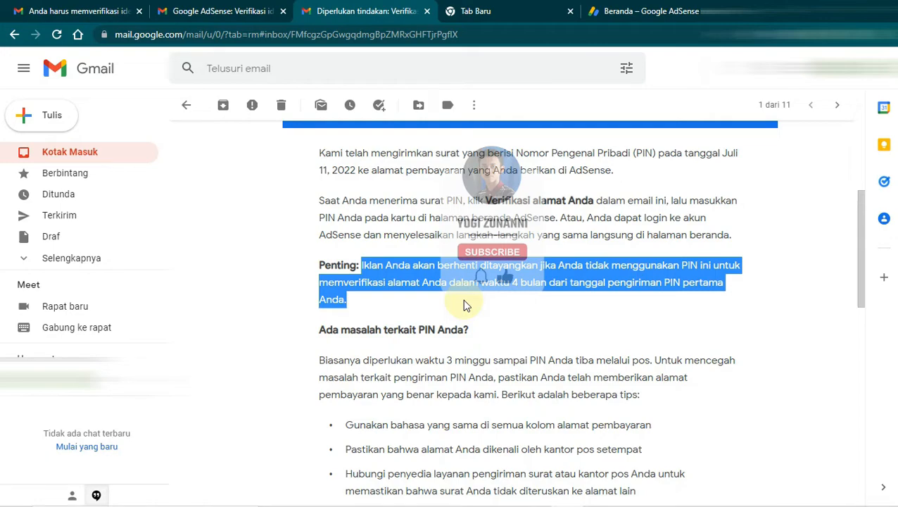
# Step: Read the email's section on PIN delivery time, the payment address tips, and the steps for changing the address
pyautogui.click(862, 261)
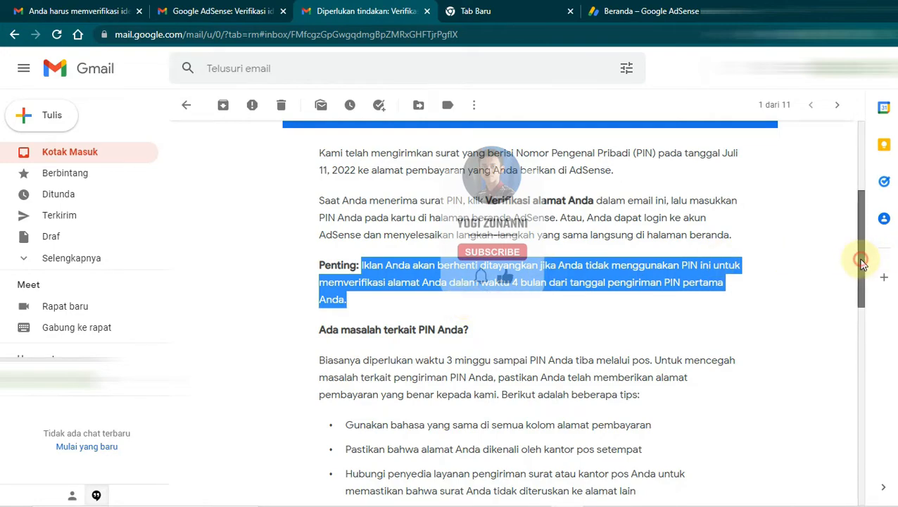
pyautogui.moveTo(861, 261); pyautogui.dragTo(856, 300)
pyautogui.moveTo(311, 240); pyautogui.dragTo(654, 244)
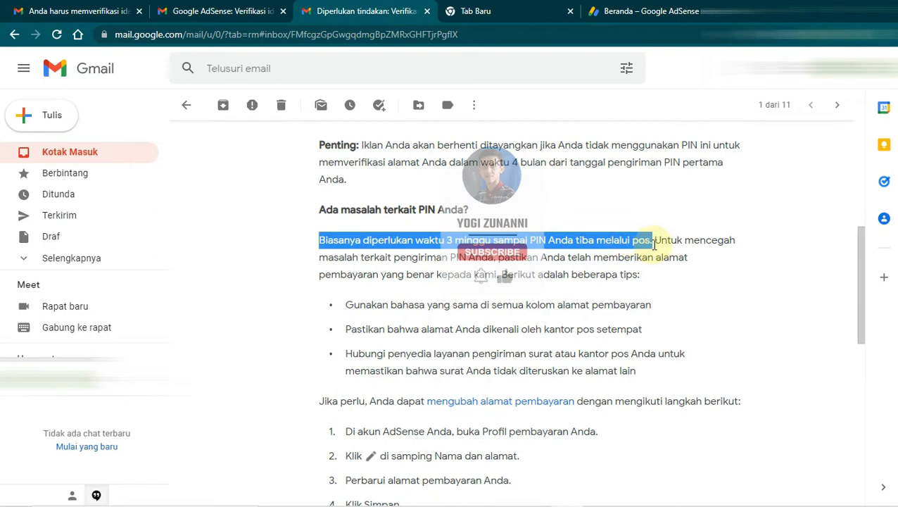
pyautogui.click(448, 240)
pyautogui.moveTo(448, 240); pyautogui.dragTo(495, 242)
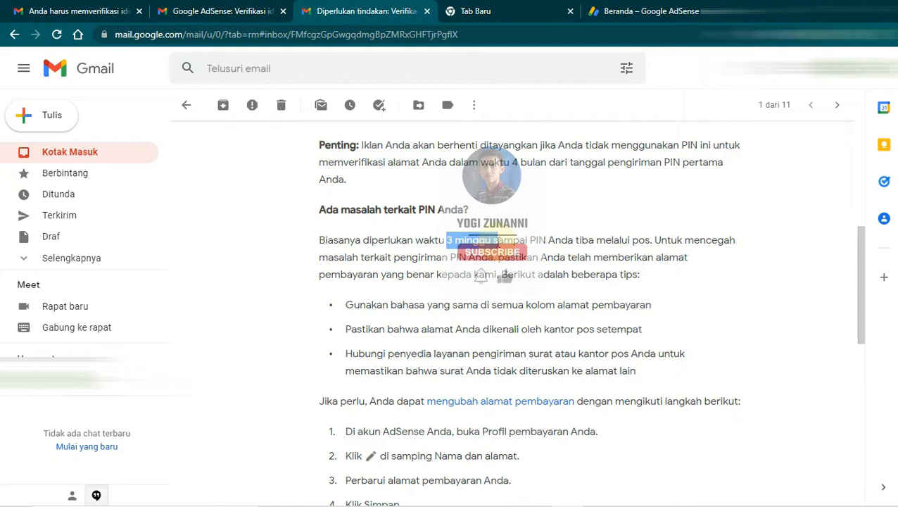
pyautogui.moveTo(862, 245); pyautogui.dragTo(863, 248)
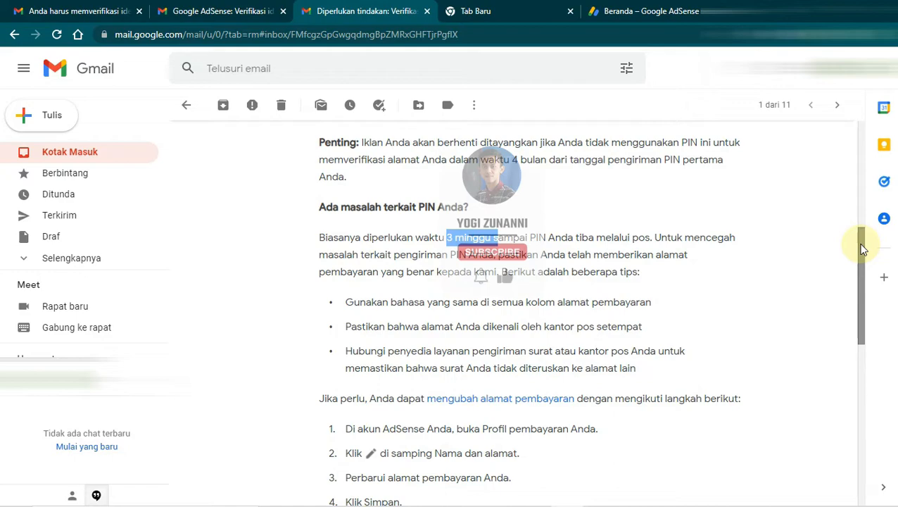
pyautogui.moveTo(863, 248); pyautogui.dragTo(835, 310)
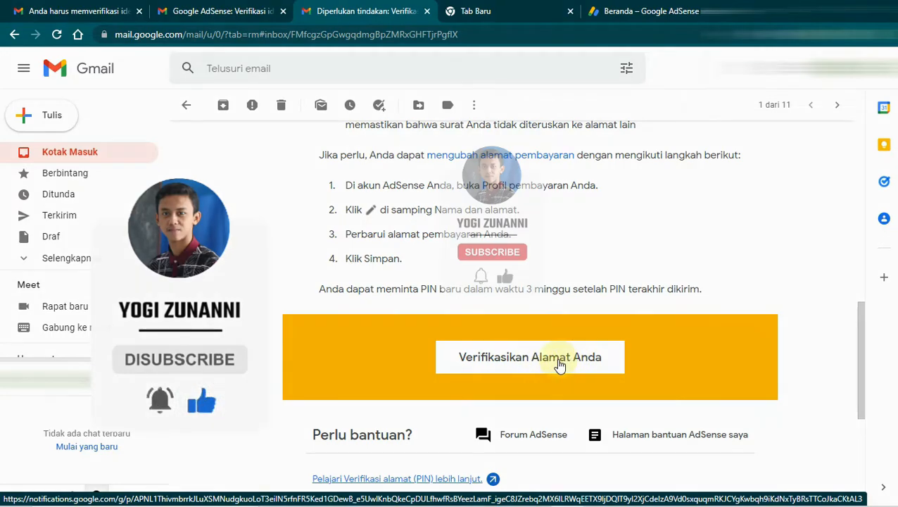
# Step: Follow the email's Verifikasikan Alamat Anda link to AdSense and open the Info pembayaran page
pyautogui.click(514, 357)
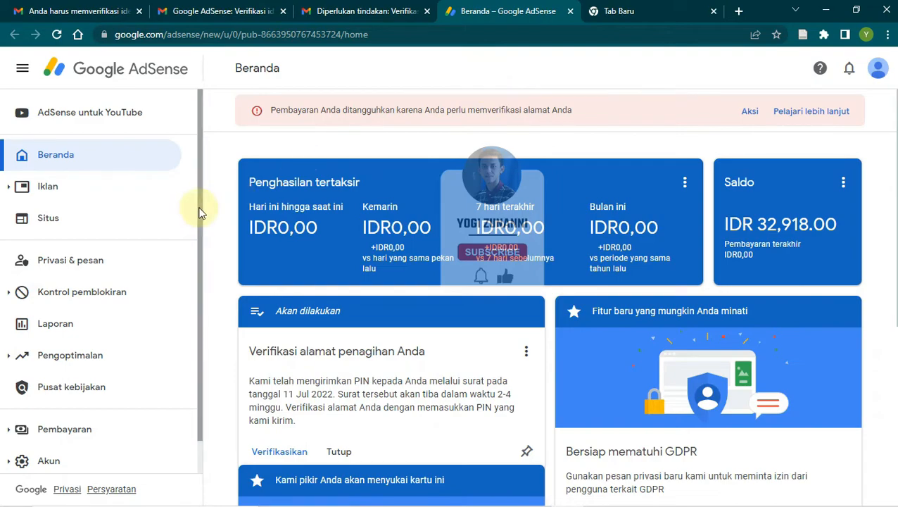
pyautogui.scroll(-1, 196, 212)
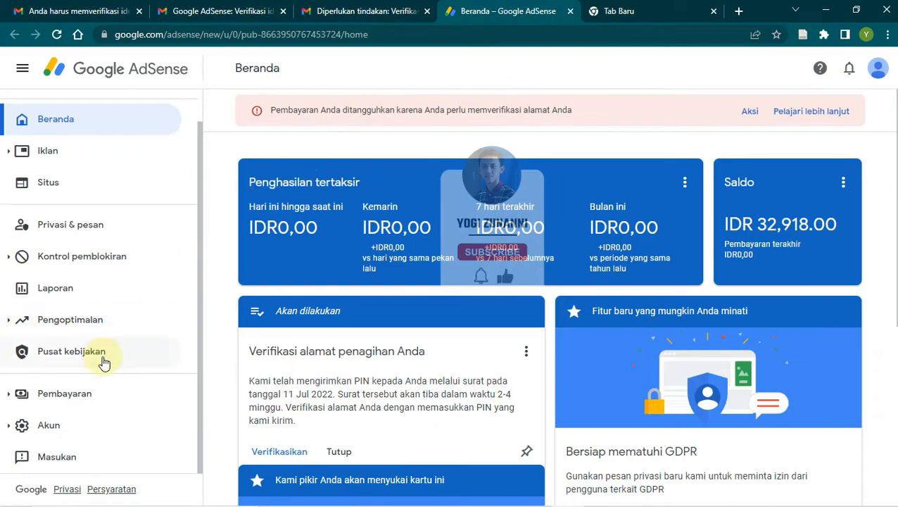
pyautogui.click(64, 399)
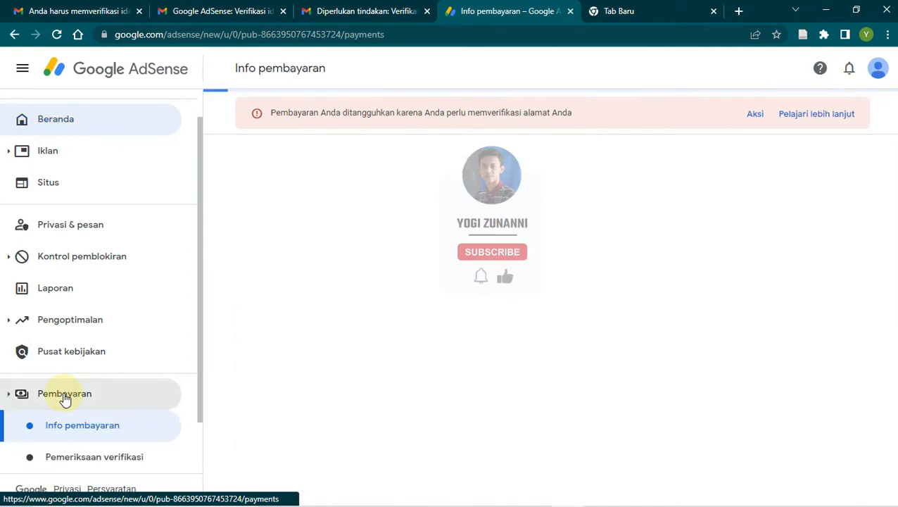
# Step: Open the Pemeriksaan verifikasi page under Pembayaran and activate the 6-digit PIN field in the Verifikasi Alamat section
pyautogui.scroll(-2, 199, 408)
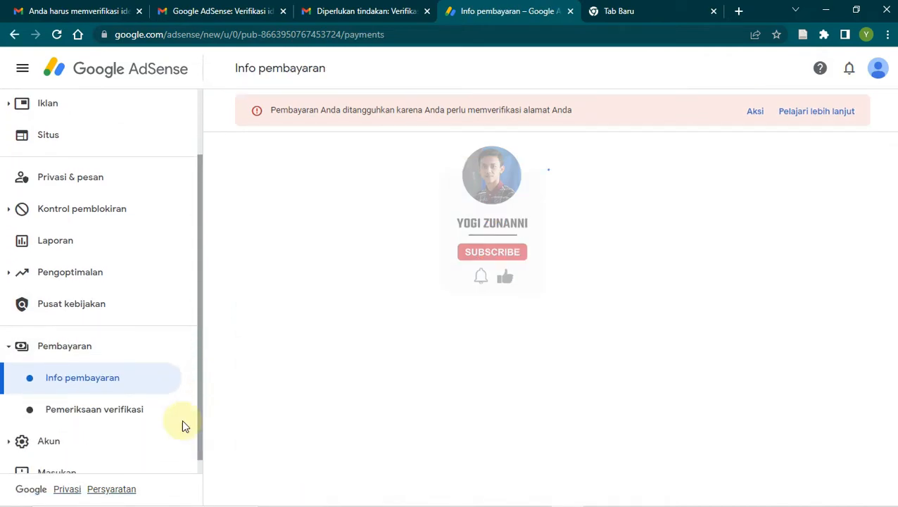
pyautogui.click(102, 412)
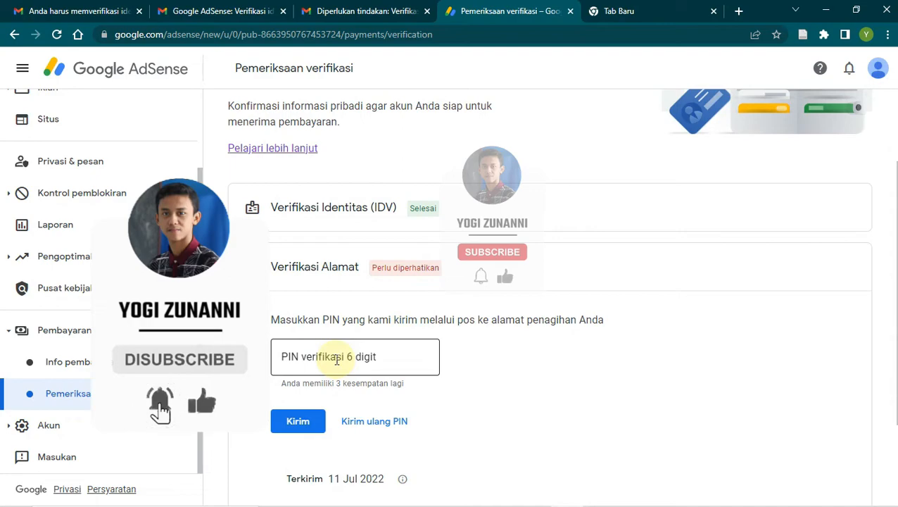
pyautogui.click(338, 355)
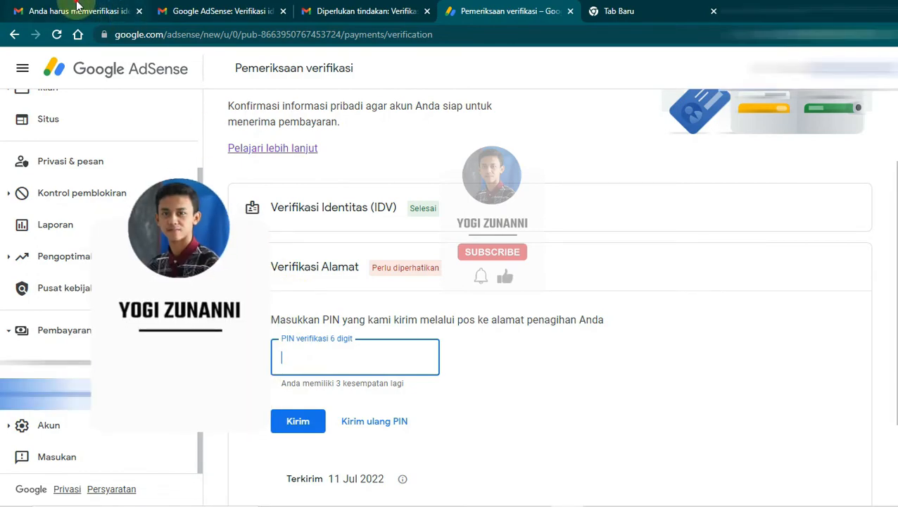
# Step: Go back to the email titled Anda harus memverifikasi identitas Anda and review it from the subject down to Verifikasi sekarang
pyautogui.click(129, 19)
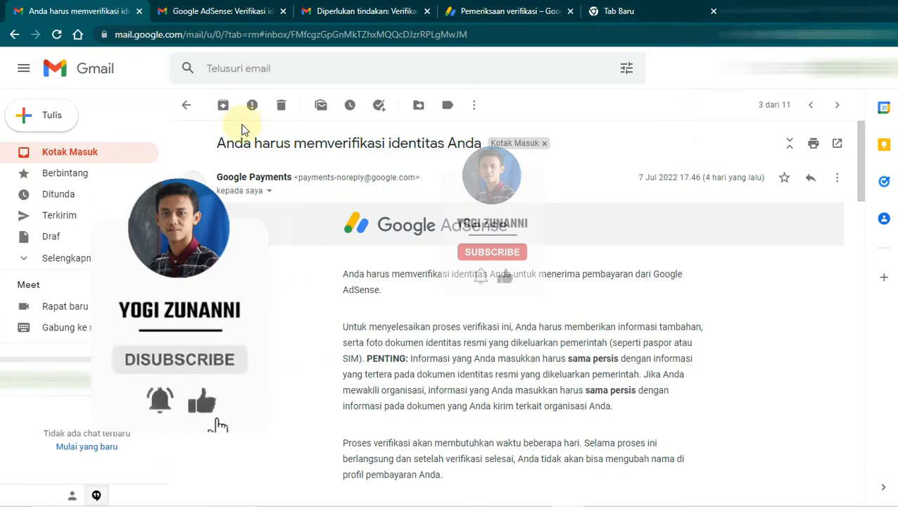
pyautogui.moveTo(213, 143); pyautogui.dragTo(486, 143)
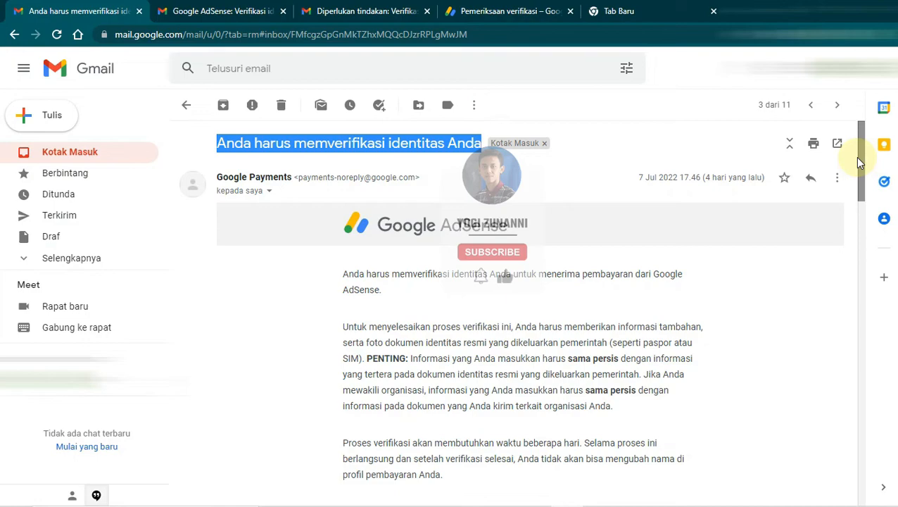
pyautogui.moveTo(858, 162); pyautogui.dragTo(858, 241)
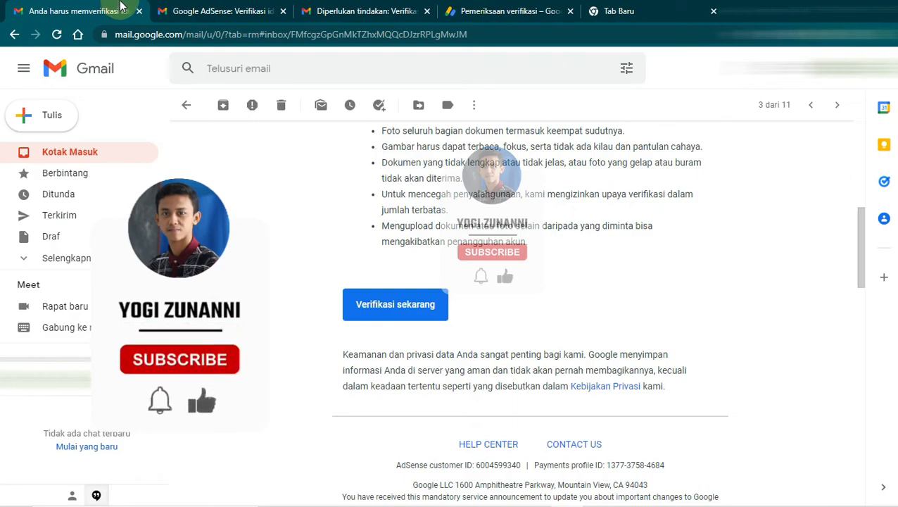
# Step: Switch to the Google AdSense identity verification result email and highlight the result in its subject line
pyautogui.click(165, 7)
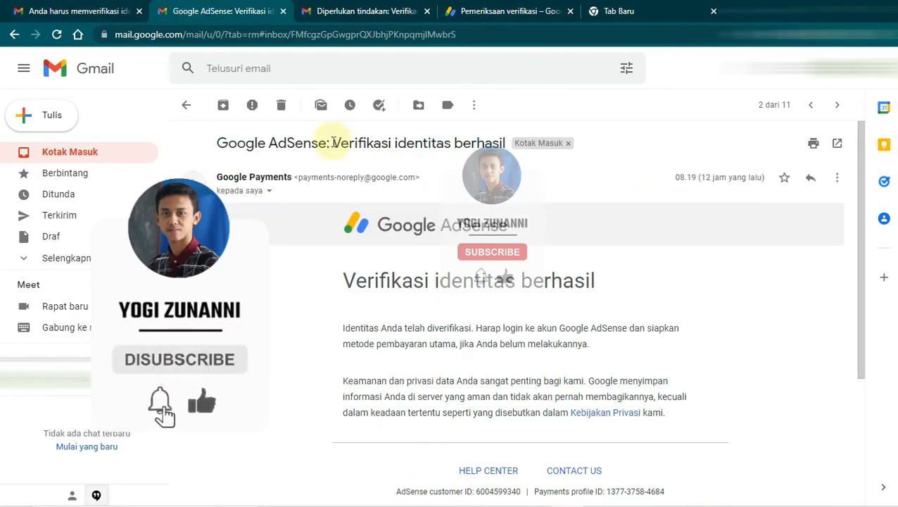
pyautogui.moveTo(331, 142); pyautogui.dragTo(506, 141)
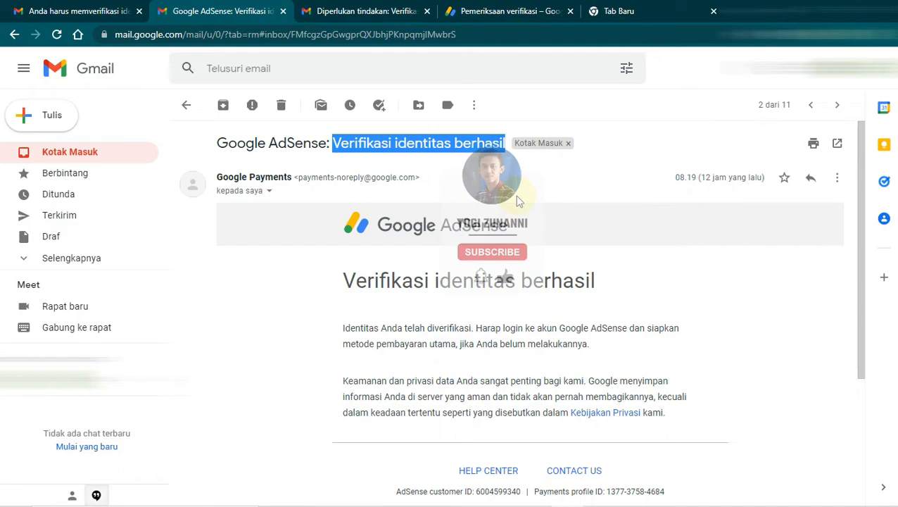
pyautogui.click(415, 303)
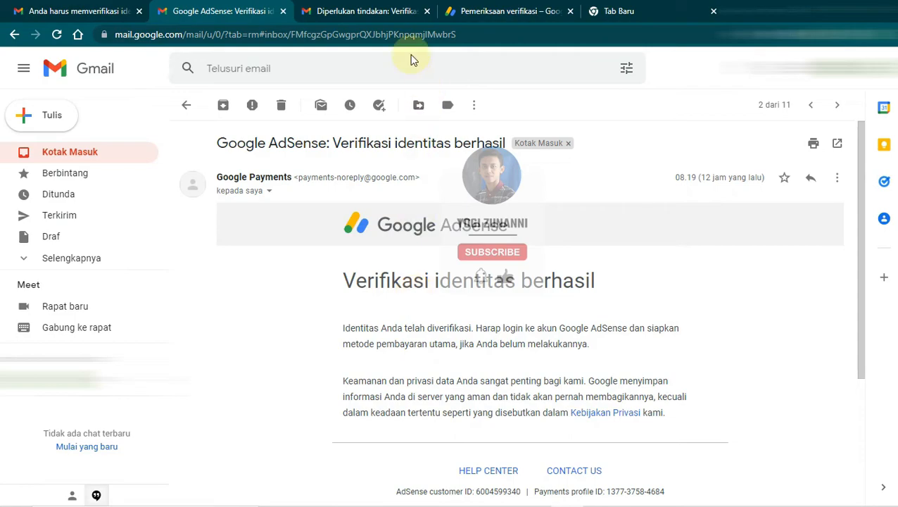
# Step: Switch to the AdSense payment address verification email and highlight its subject and the paragraph about the mailed PIN
pyautogui.click(380, 10)
pyautogui.click(352, 139)
pyautogui.moveTo(352, 138); pyautogui.dragTo(674, 140)
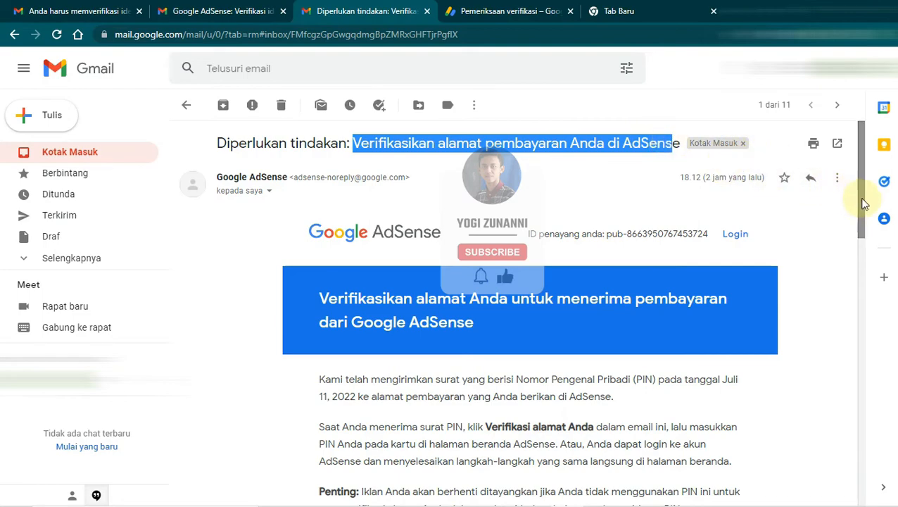
pyautogui.moveTo(864, 203); pyautogui.dragTo(866, 238)
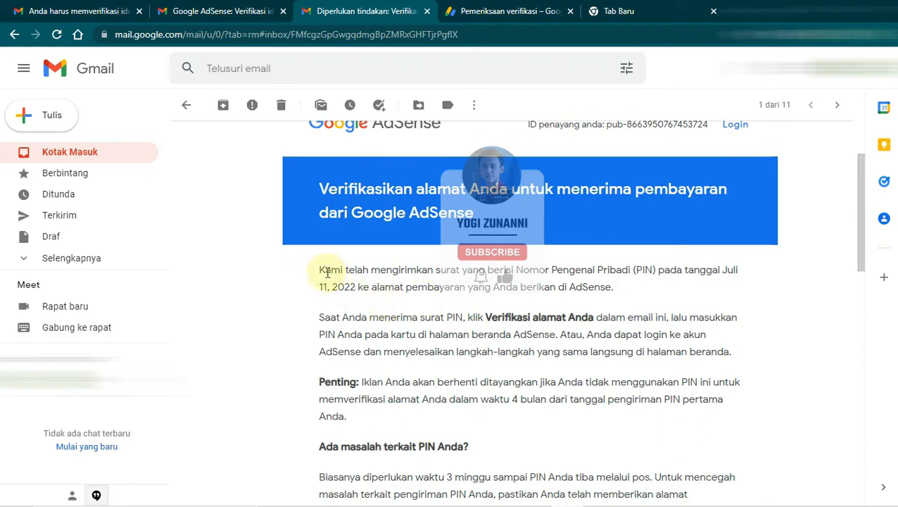
pyautogui.moveTo(317, 270); pyautogui.dragTo(662, 293)
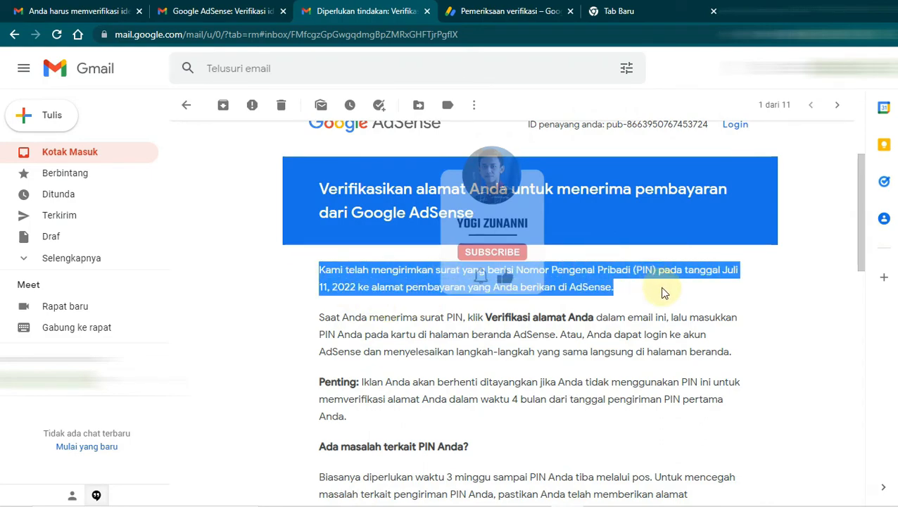
pyautogui.click(357, 289)
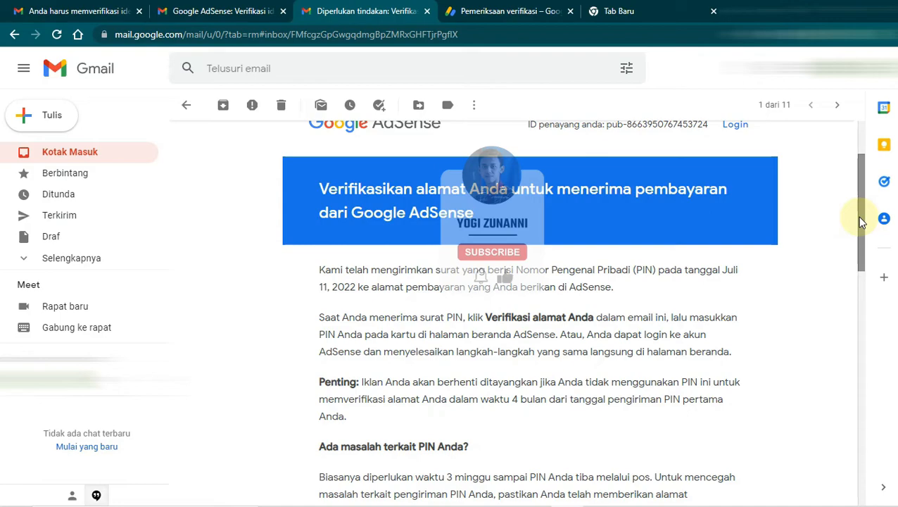
# Step: Find the Verifikasikan Alamat Anda link near the email's end and go to AdSense's Pemeriksaan verifikasi page
pyautogui.moveTo(859, 219); pyautogui.dragTo(850, 408)
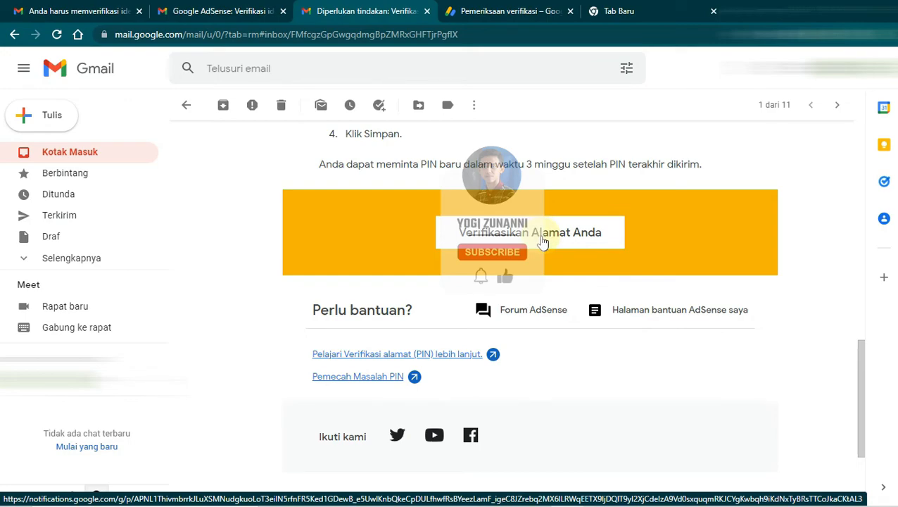
pyautogui.click(542, 242)
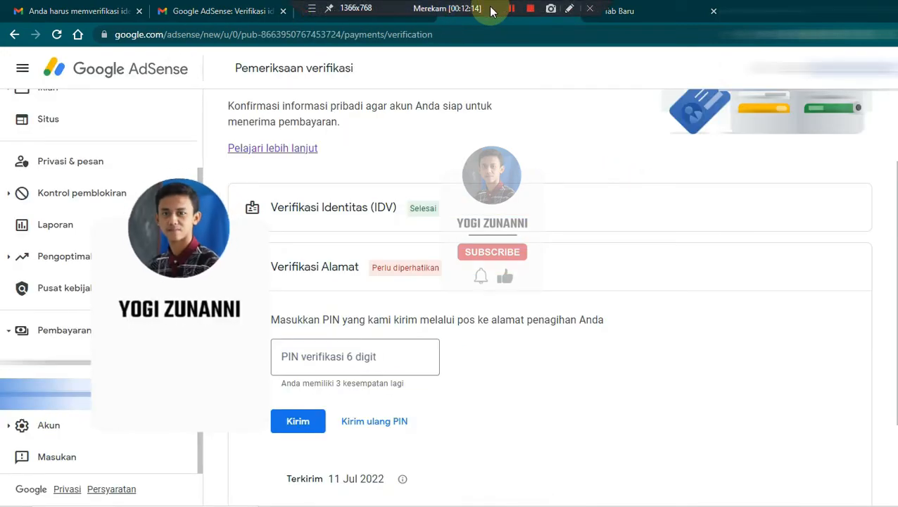